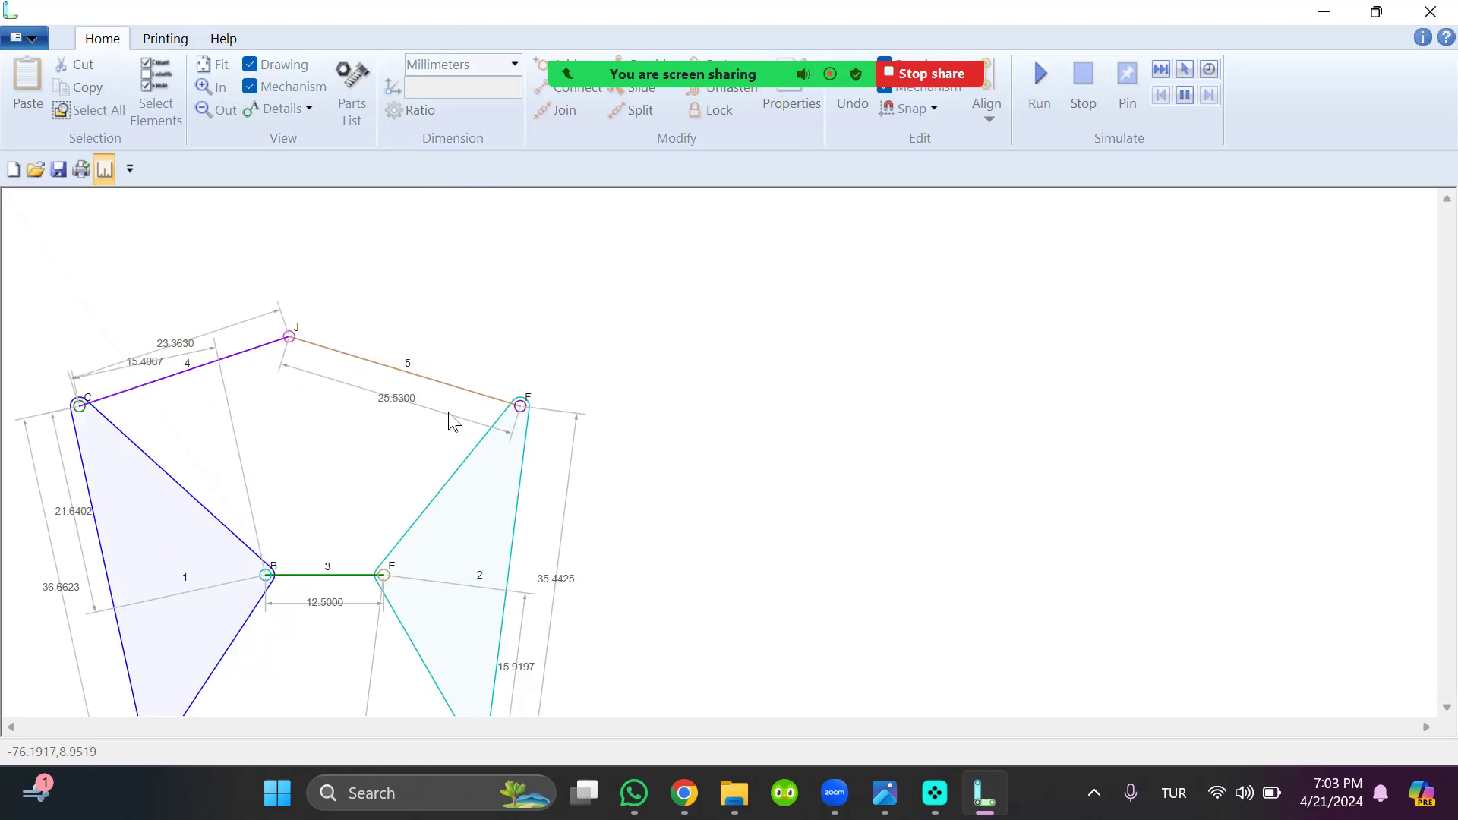
Hide the dimensions on the finished six-bar linkage
{"action": "left_click", "coordinate": [104, 173]}
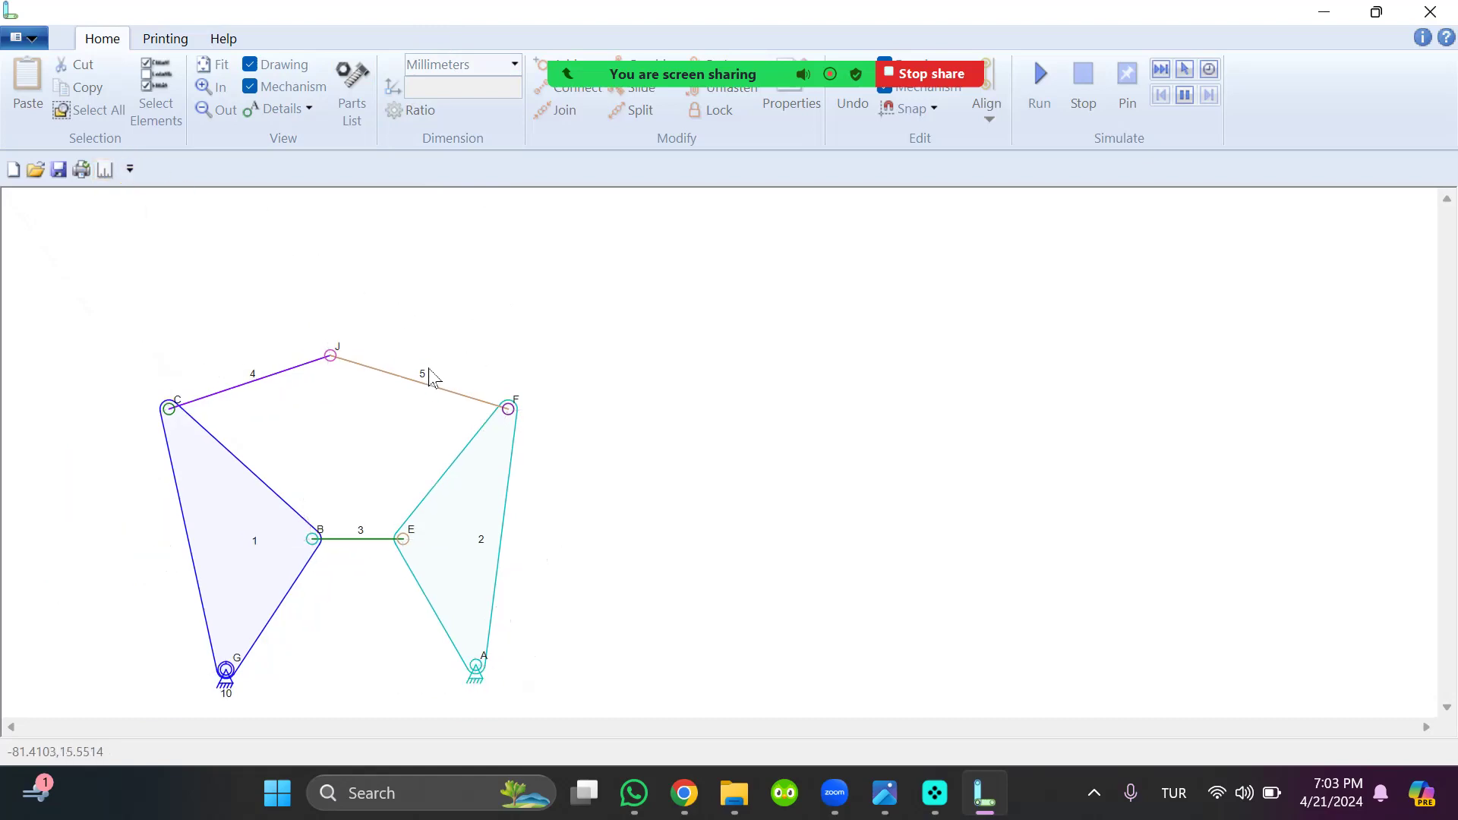
{"action": "scroll", "coordinate": [419, 365], "scroll_direction": "down", "scroll_amount": 1}
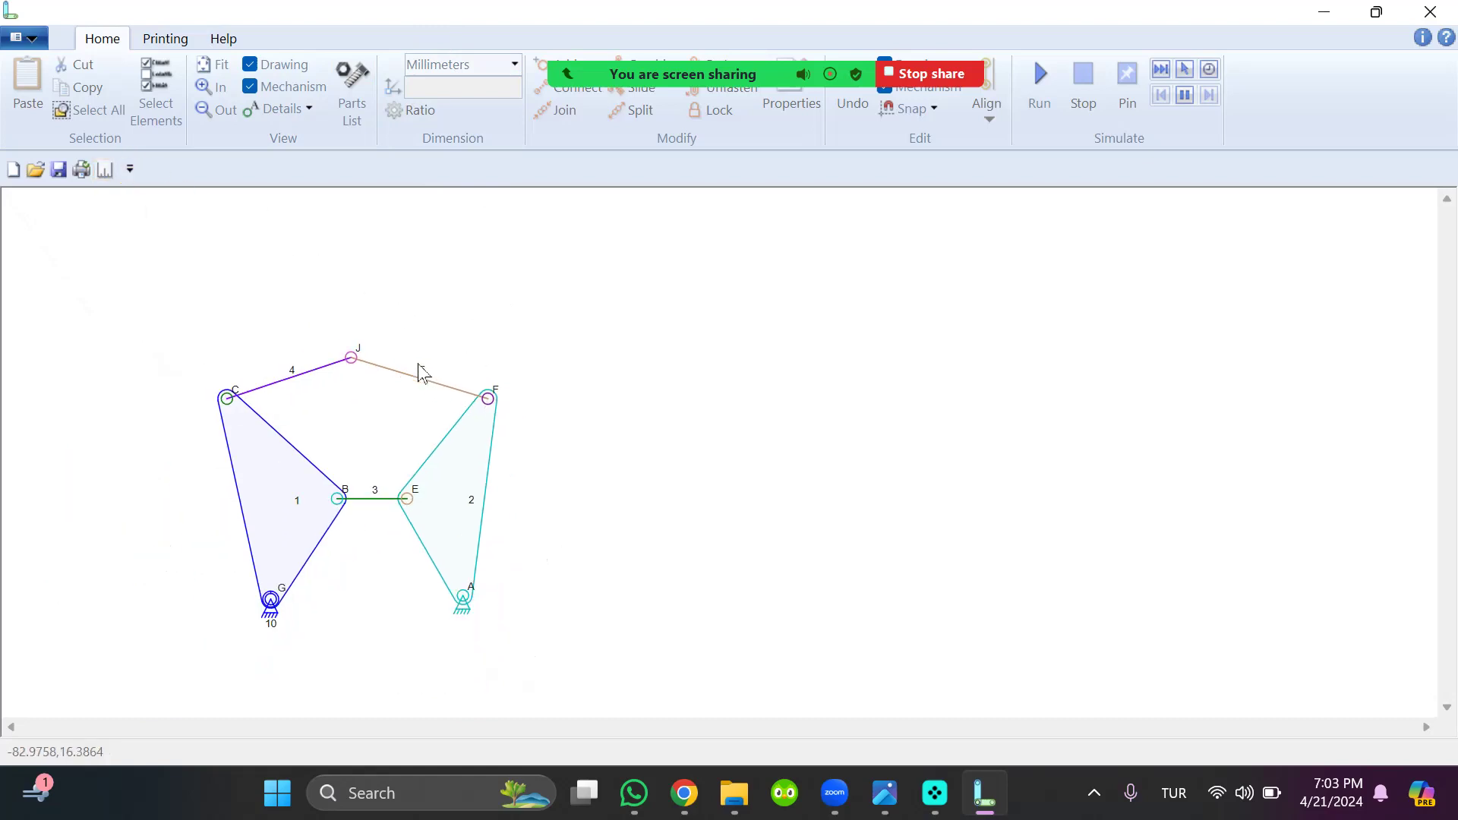
Start the simulation of the six-bar linkage in a paused state and try single steps forward and backward
{"action": "left_click", "coordinate": [1185, 96]}
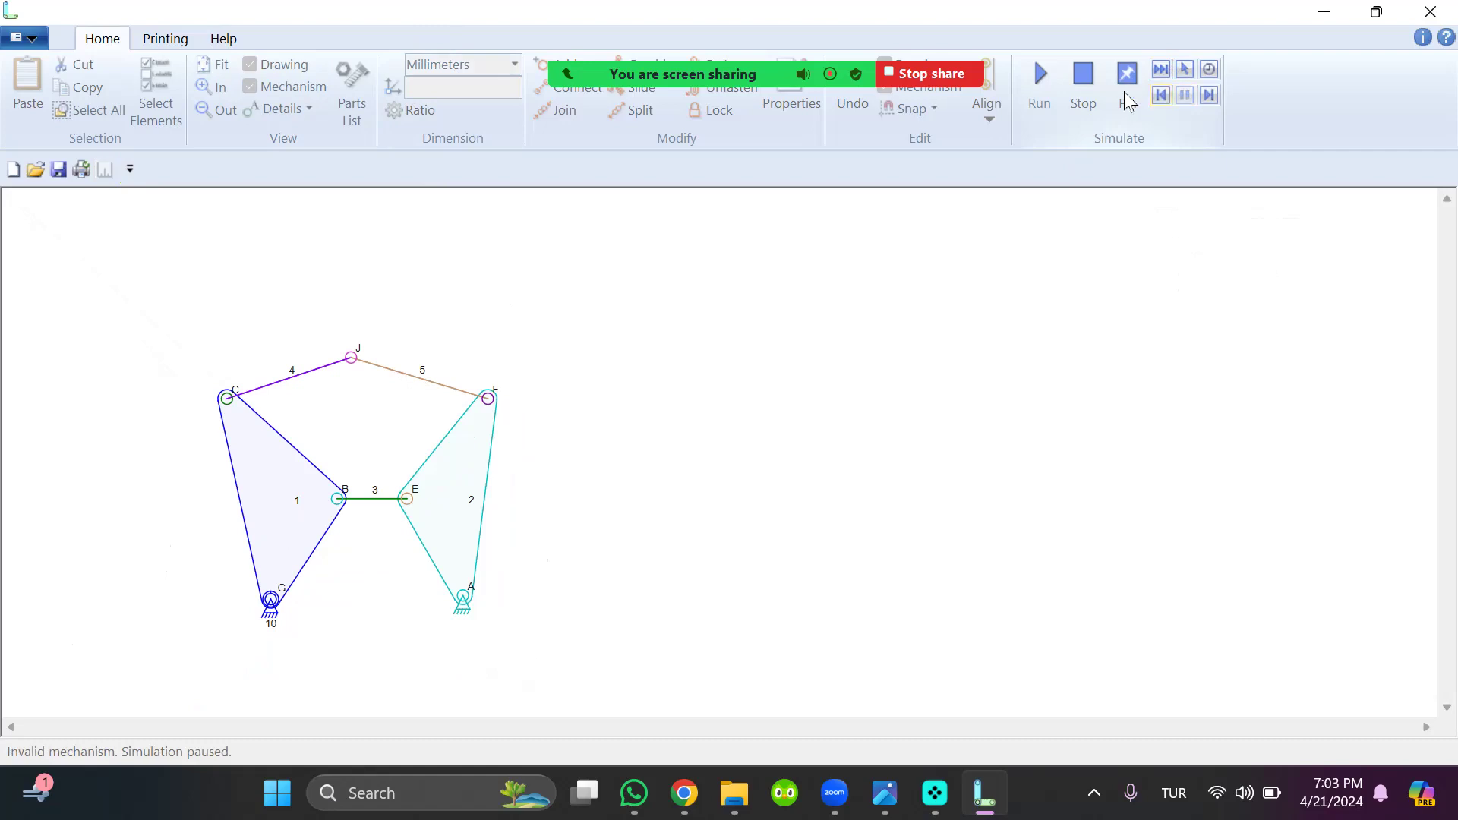
{"action": "left_click", "coordinate": [1088, 79]}
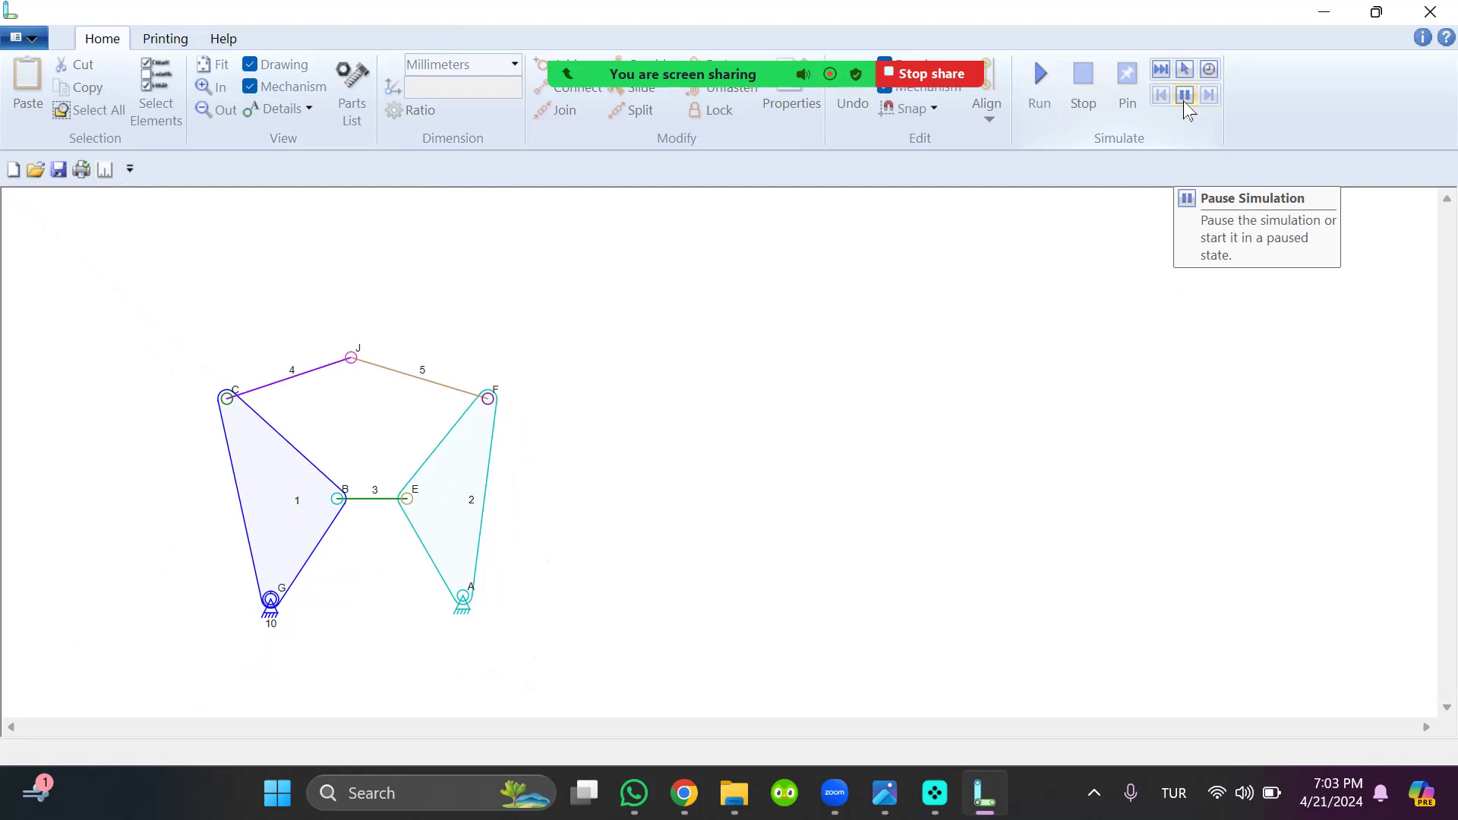
{"action": "left_click", "coordinate": [1185, 98]}
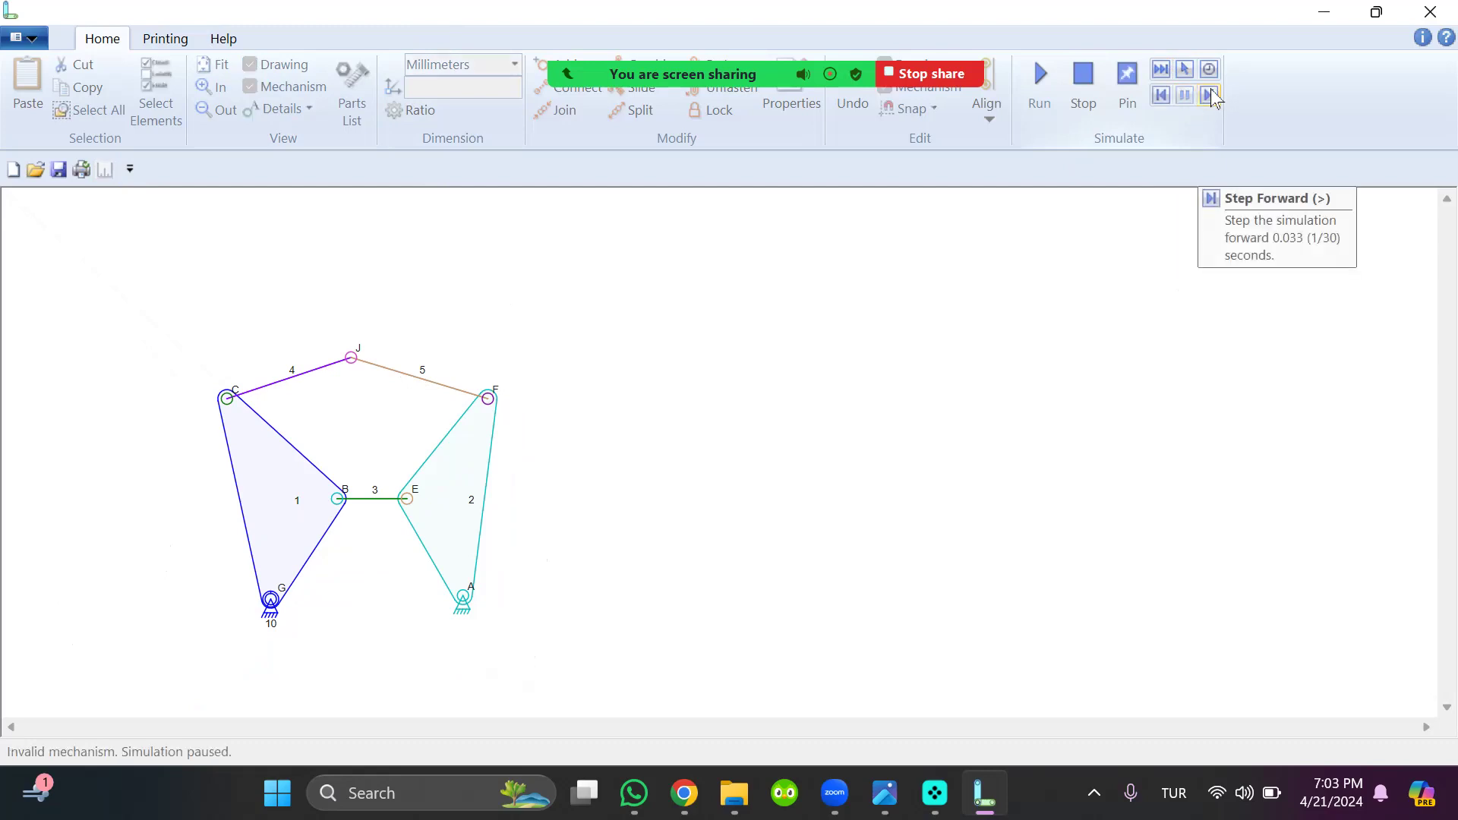
{"action": "left_click", "coordinate": [1210, 94]}
{"action": "left_click", "coordinate": [1161, 95]}
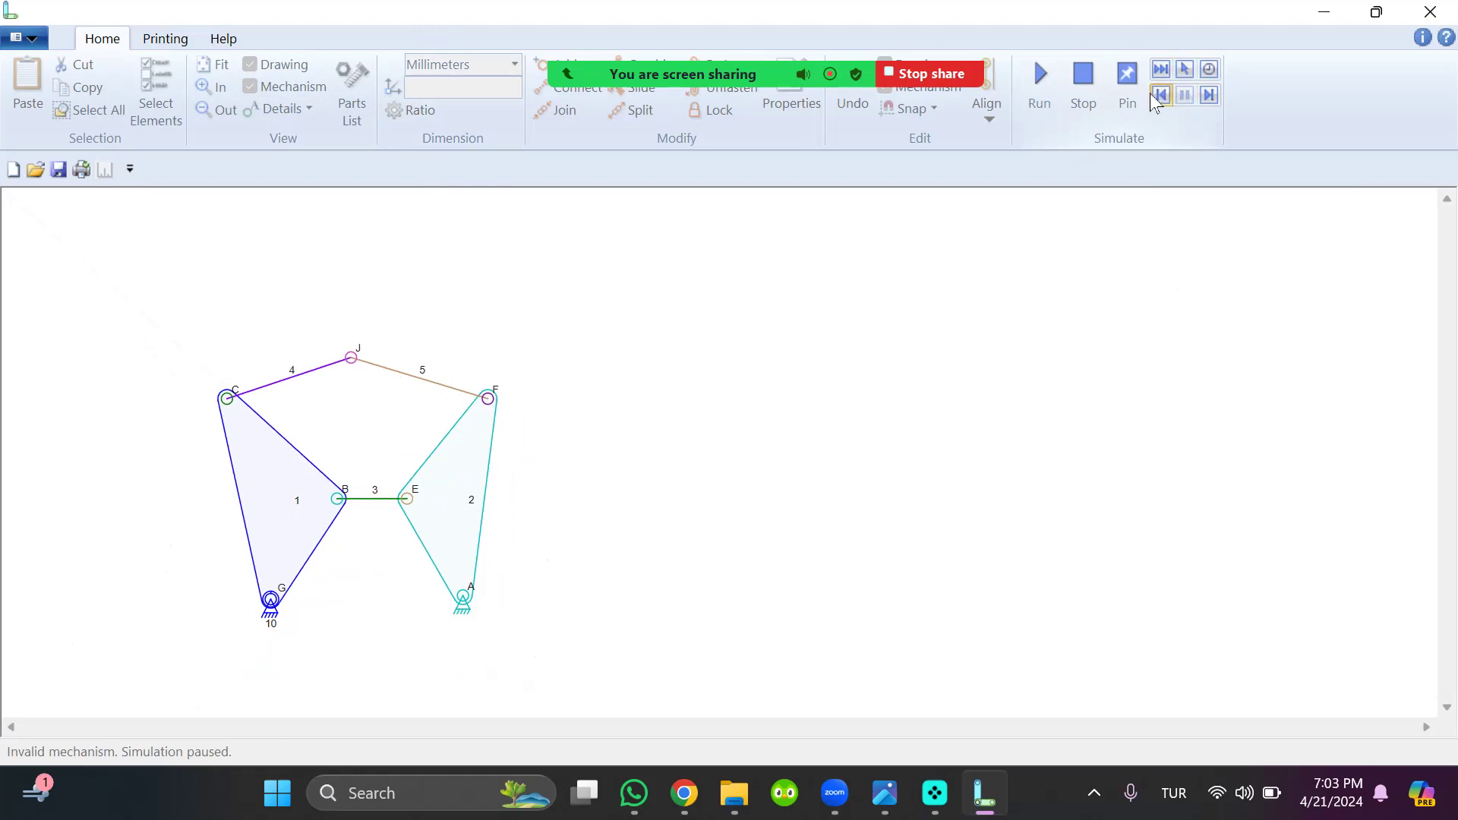
{"action": "left_click", "coordinate": [1159, 97]}
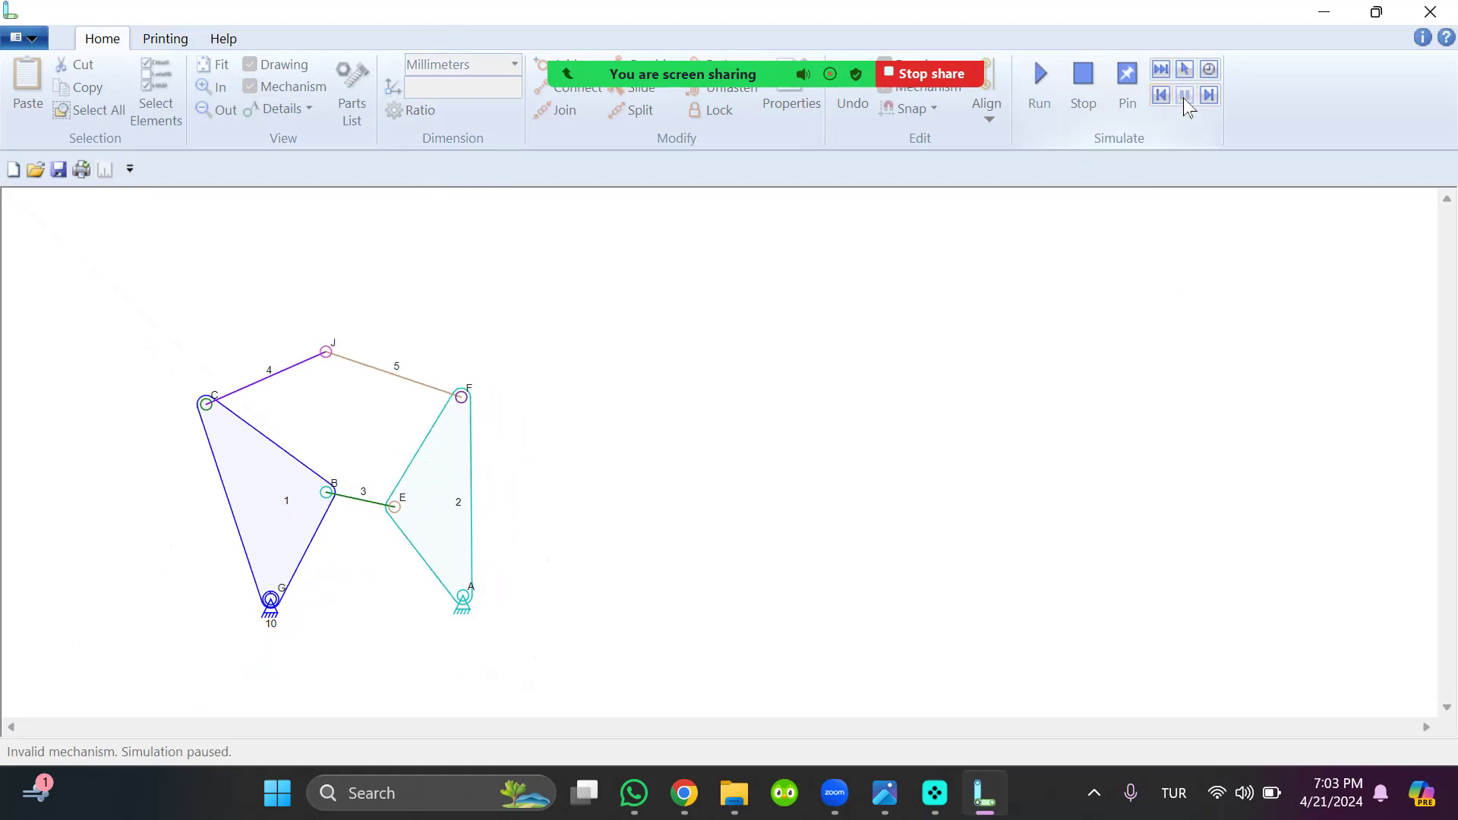
Advance the paused simulation frame by frame to examine the linkage's forward motion
{"action": "left_click", "coordinate": [1210, 93]}
{"action": "left_click", "coordinate": [1211, 92]}
{"action": "left_click", "coordinate": [1211, 93]}
{"action": "left_click", "coordinate": [1211, 93]}
{"action": "left_click", "coordinate": [1211, 93]}
{"action": "left_click", "coordinate": [1211, 92]}
{"action": "left_click", "coordinate": [1211, 93]}
{"action": "left_click", "coordinate": [1210, 92]}
{"action": "left_click", "coordinate": [1210, 92]}
{"action": "left_click", "coordinate": [1211, 92]}
{"action": "left_click", "coordinate": [1211, 92]}
{"action": "left_click", "coordinate": [1211, 92]}
{"action": "left_click", "coordinate": [1211, 92]}
{"action": "left_click", "coordinate": [1211, 93]}
{"action": "left_click", "coordinate": [1211, 92]}
Step the simulation backward frame by frame to examine the reverse motion, and stop the simulation
{"action": "left_click", "coordinate": [1162, 94]}
{"action": "left_click", "coordinate": [1163, 94]}
{"action": "left_click", "coordinate": [1163, 94]}
{"action": "left_click", "coordinate": [1162, 94]}
{"action": "left_click", "coordinate": [1162, 94]}
{"action": "left_click", "coordinate": [1162, 94]}
{"action": "left_click", "coordinate": [1162, 94]}
{"action": "left_click", "coordinate": [1162, 94]}
{"action": "left_click", "coordinate": [1162, 94]}
{"action": "left_click", "coordinate": [1162, 94]}
{"action": "left_click", "coordinate": [1162, 95]}
{"action": "left_click", "coordinate": [1163, 94]}
{"action": "left_click", "coordinate": [1162, 94]}
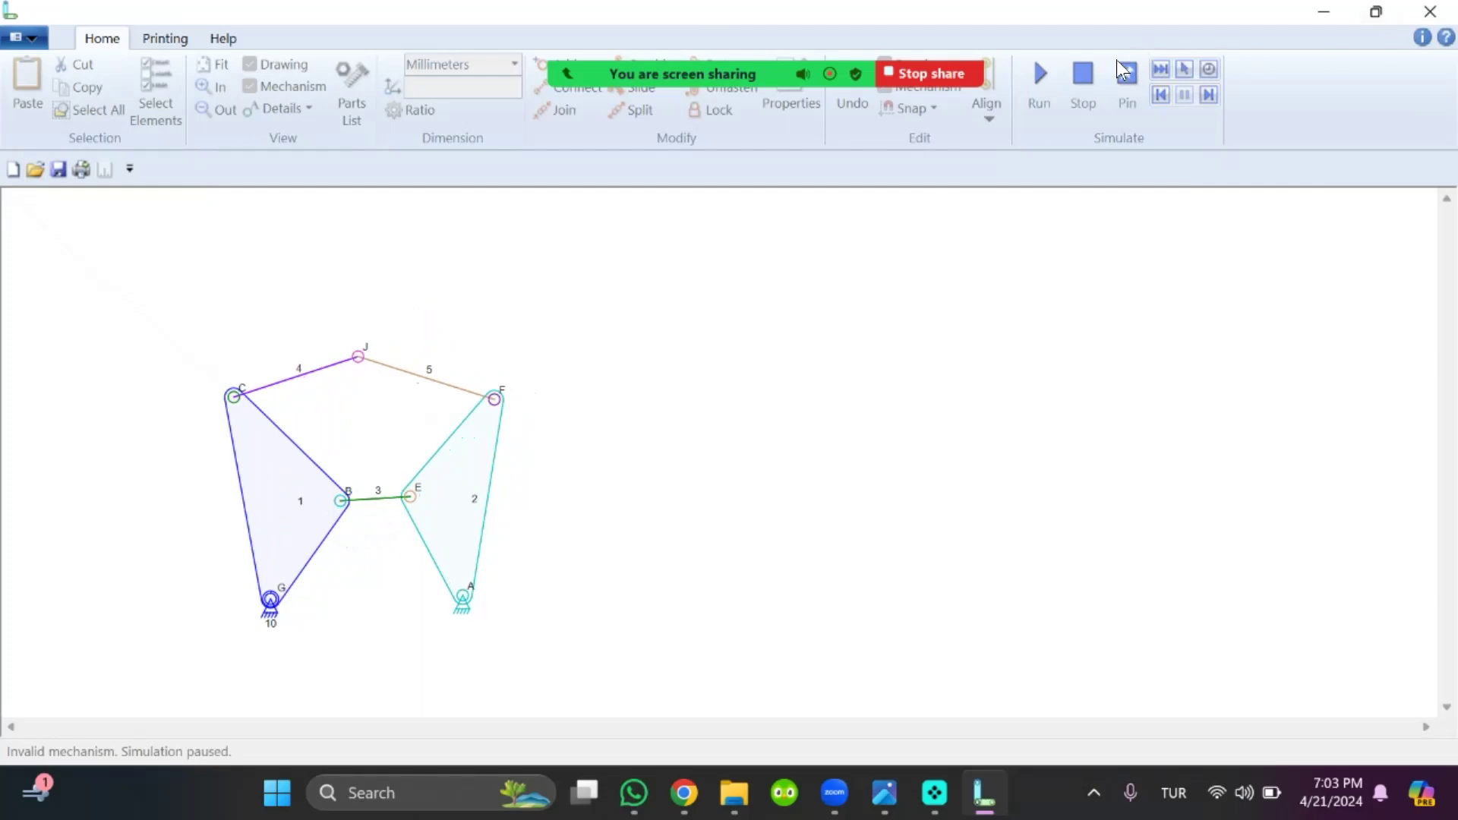
{"action": "left_click", "coordinate": [1084, 74]}
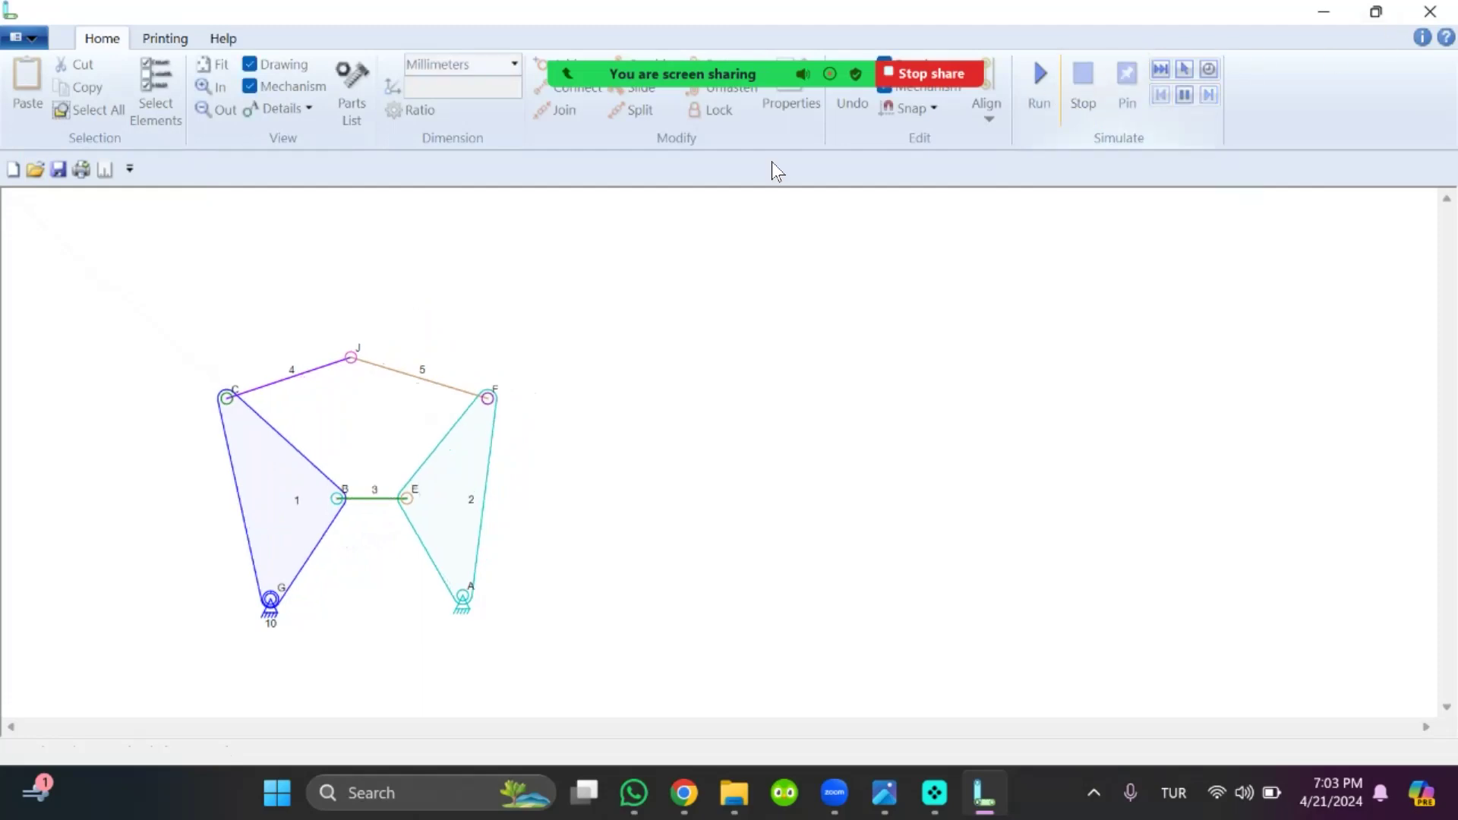
Create a new document and place two ground anchors side by side at the same height
{"action": "left_click", "coordinate": [15, 171]}
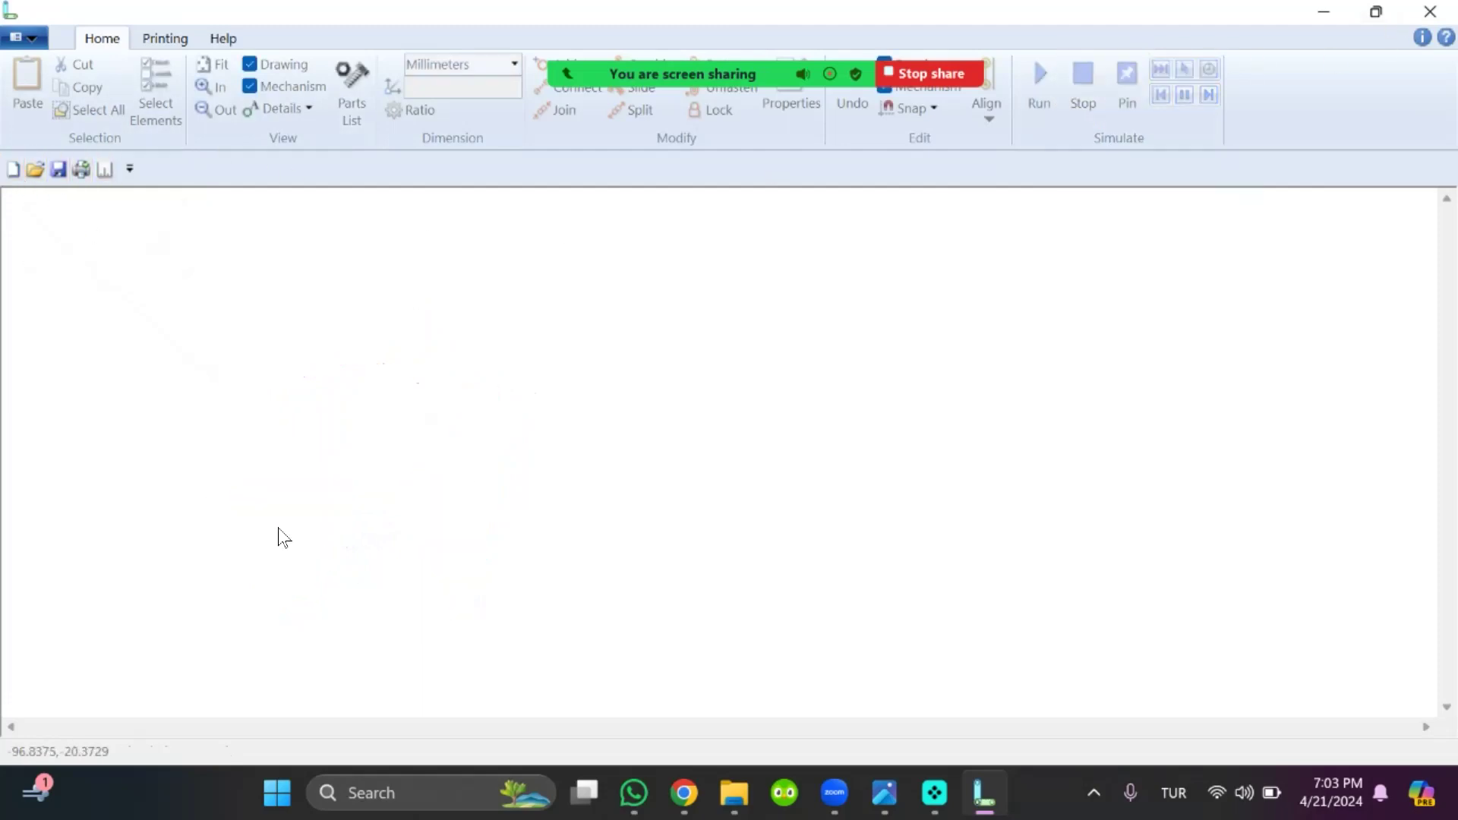
{"action": "right_click", "coordinate": [256, 510]}
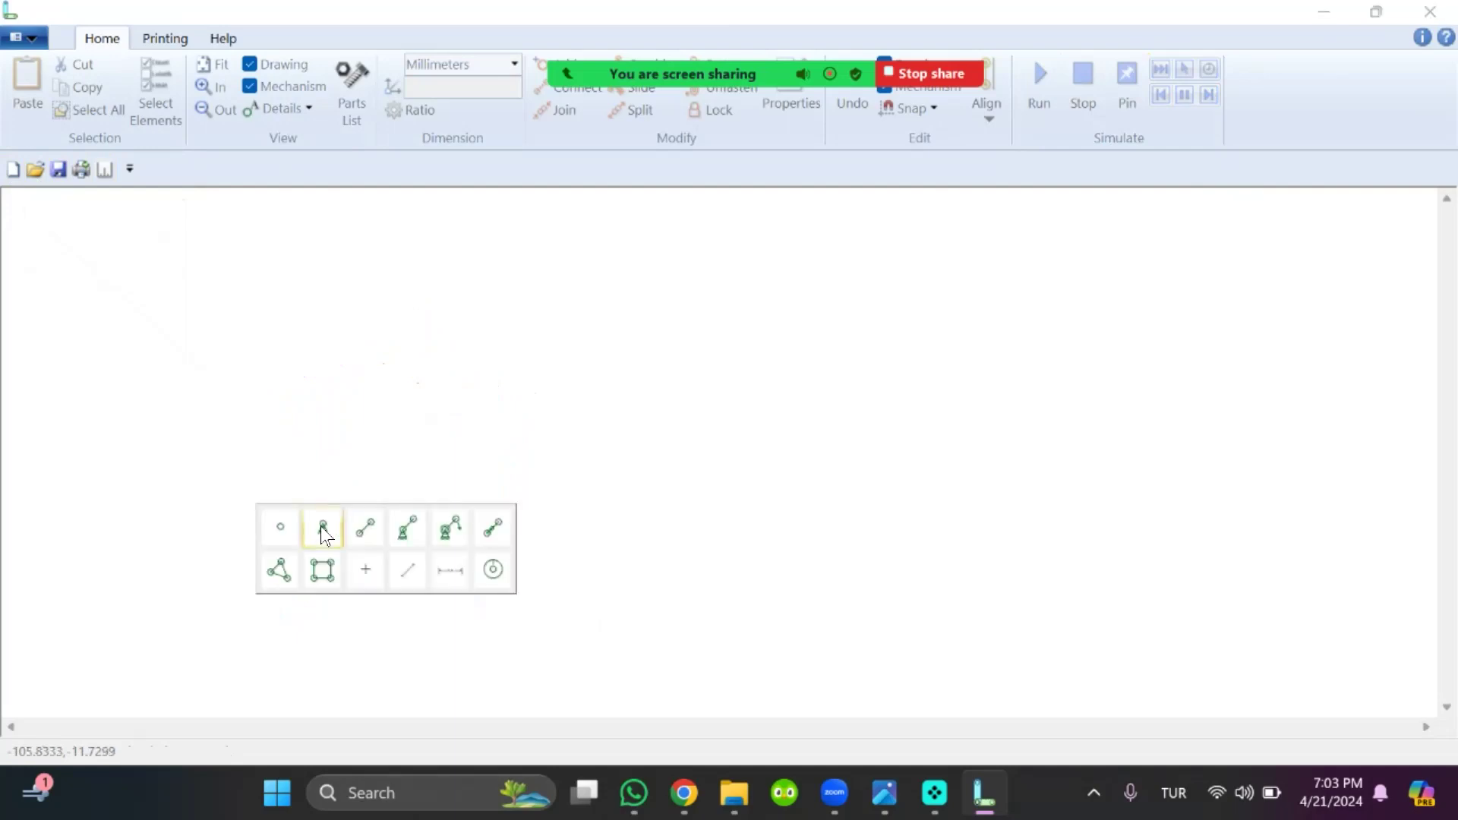
{"action": "left_click", "coordinate": [321, 526]}
{"action": "right_click", "coordinate": [500, 509]}
{"action": "left_click", "coordinate": [562, 527]}
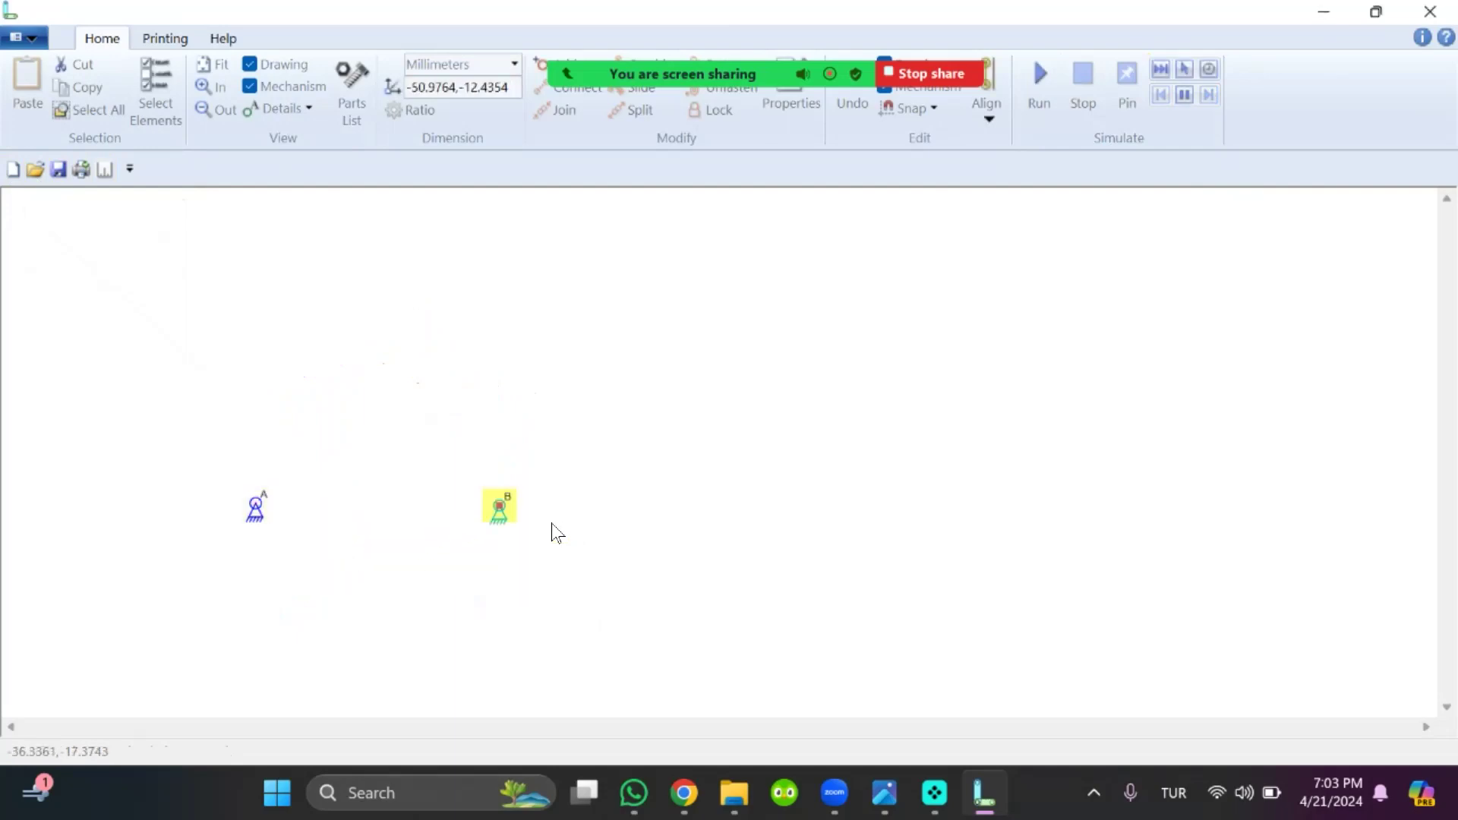
{"action": "left_click_drag", "start_coordinate": [500, 508], "coordinate": [505, 504]}
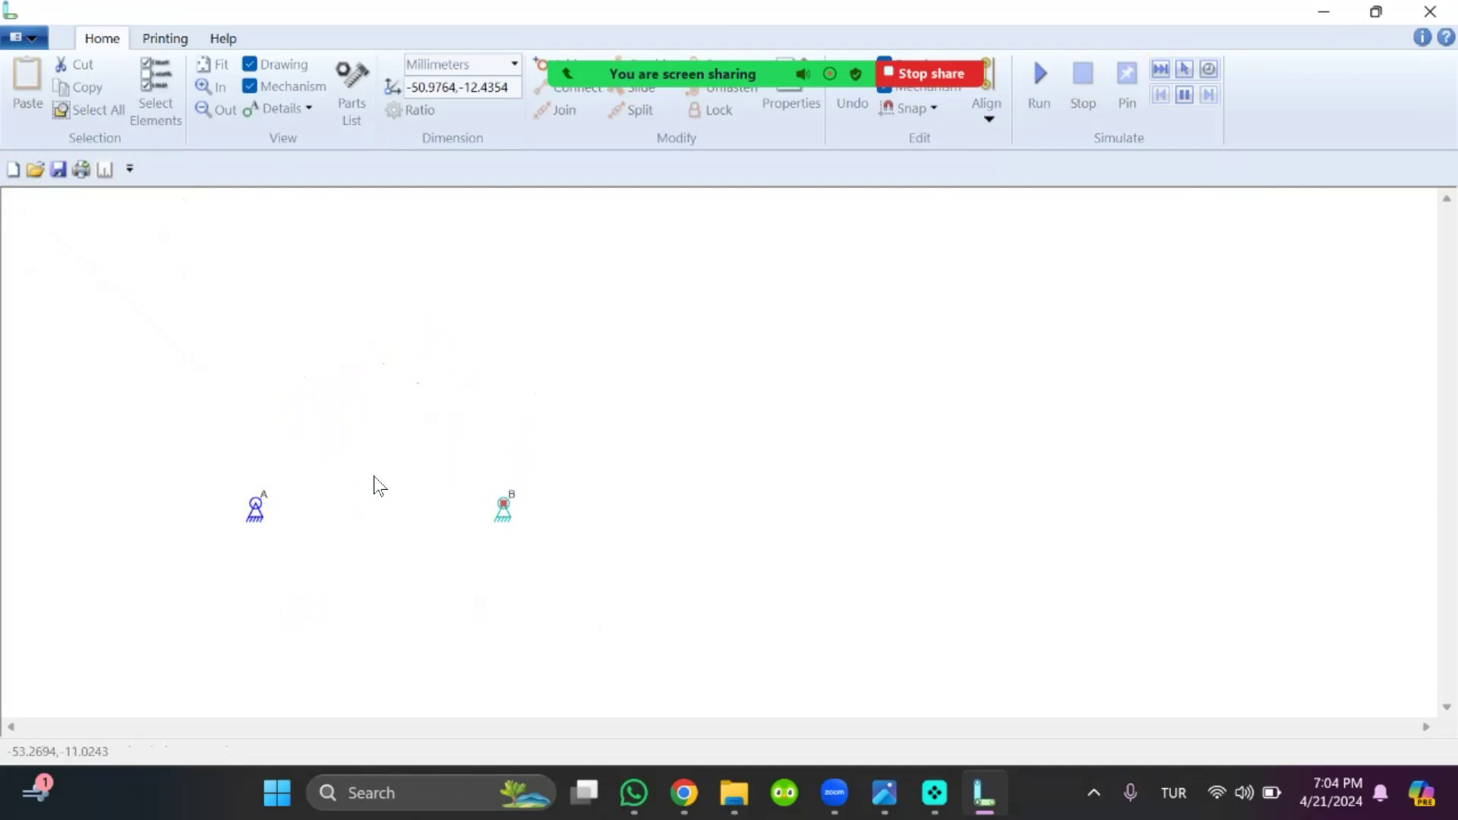
{"action": "left_click", "coordinate": [192, 422]}
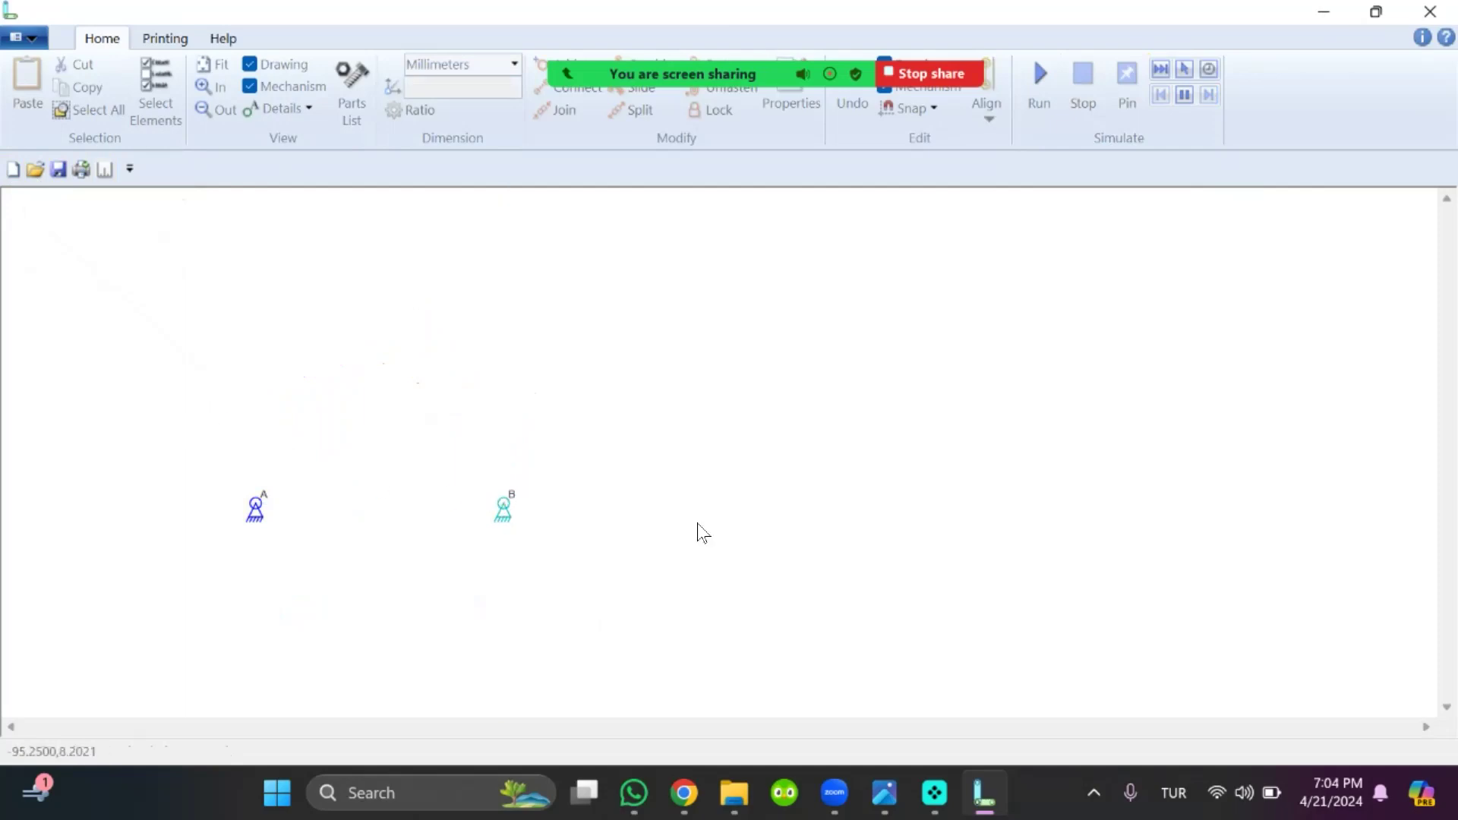
Check the Stephenson's sixbar inversion I figure in TUTORIAL 2.png and insert two three-connector links above the anchors in the linkage drawing
{"action": "left_click", "coordinate": [884, 793]}
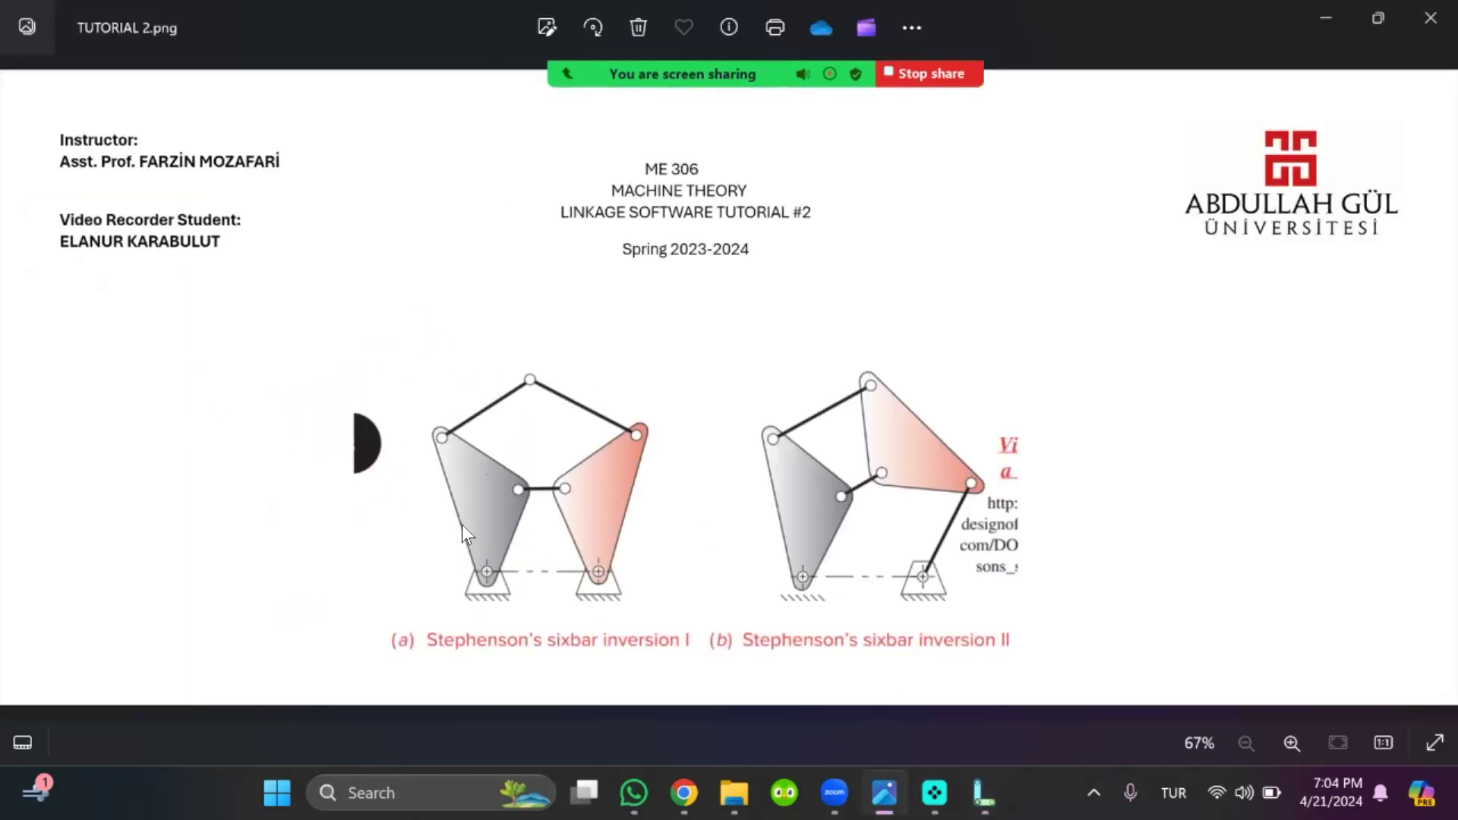
{"action": "left_click", "coordinate": [984, 793]}
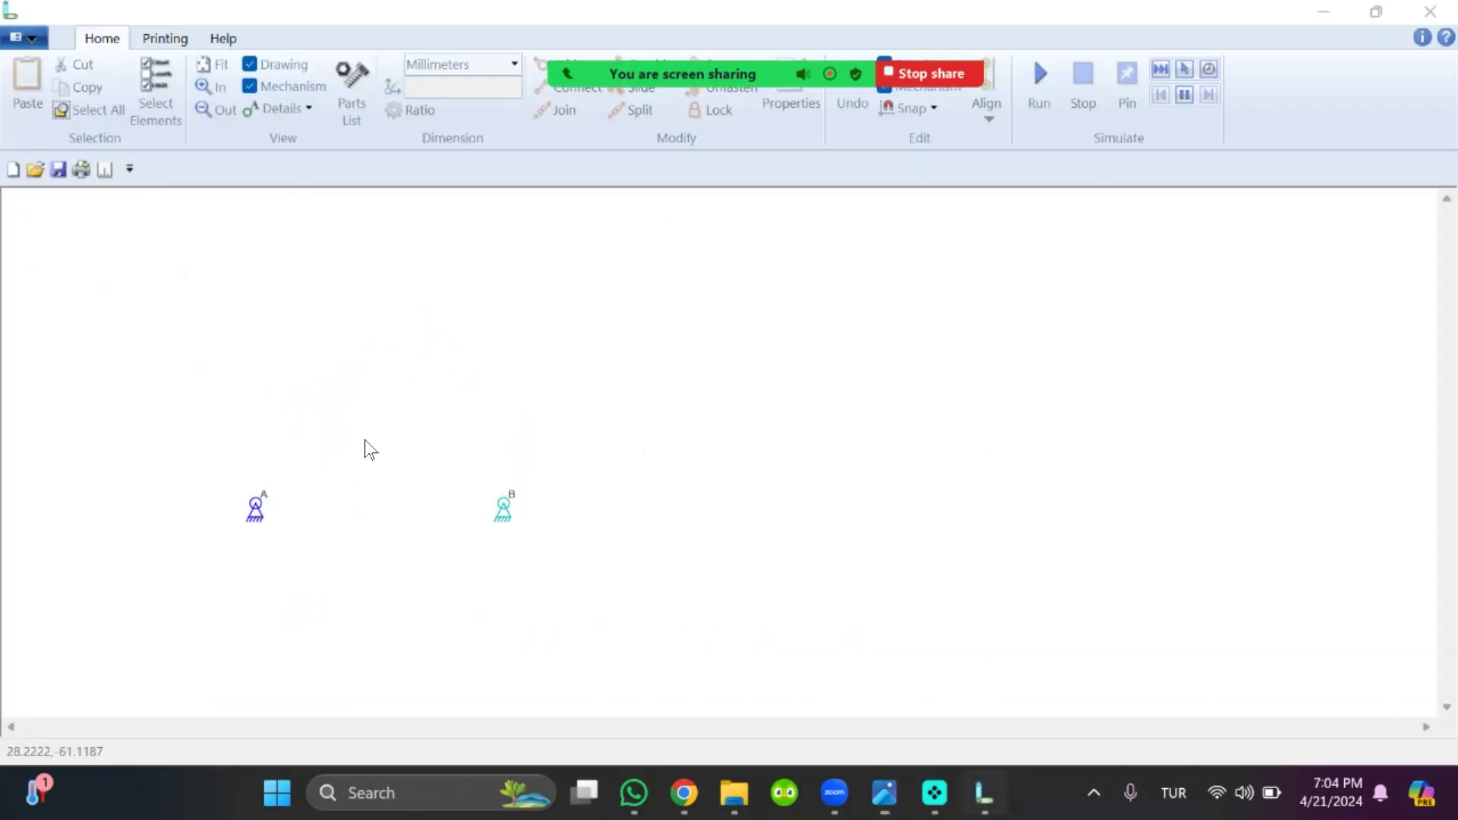
{"action": "right_click", "coordinate": [180, 420]}
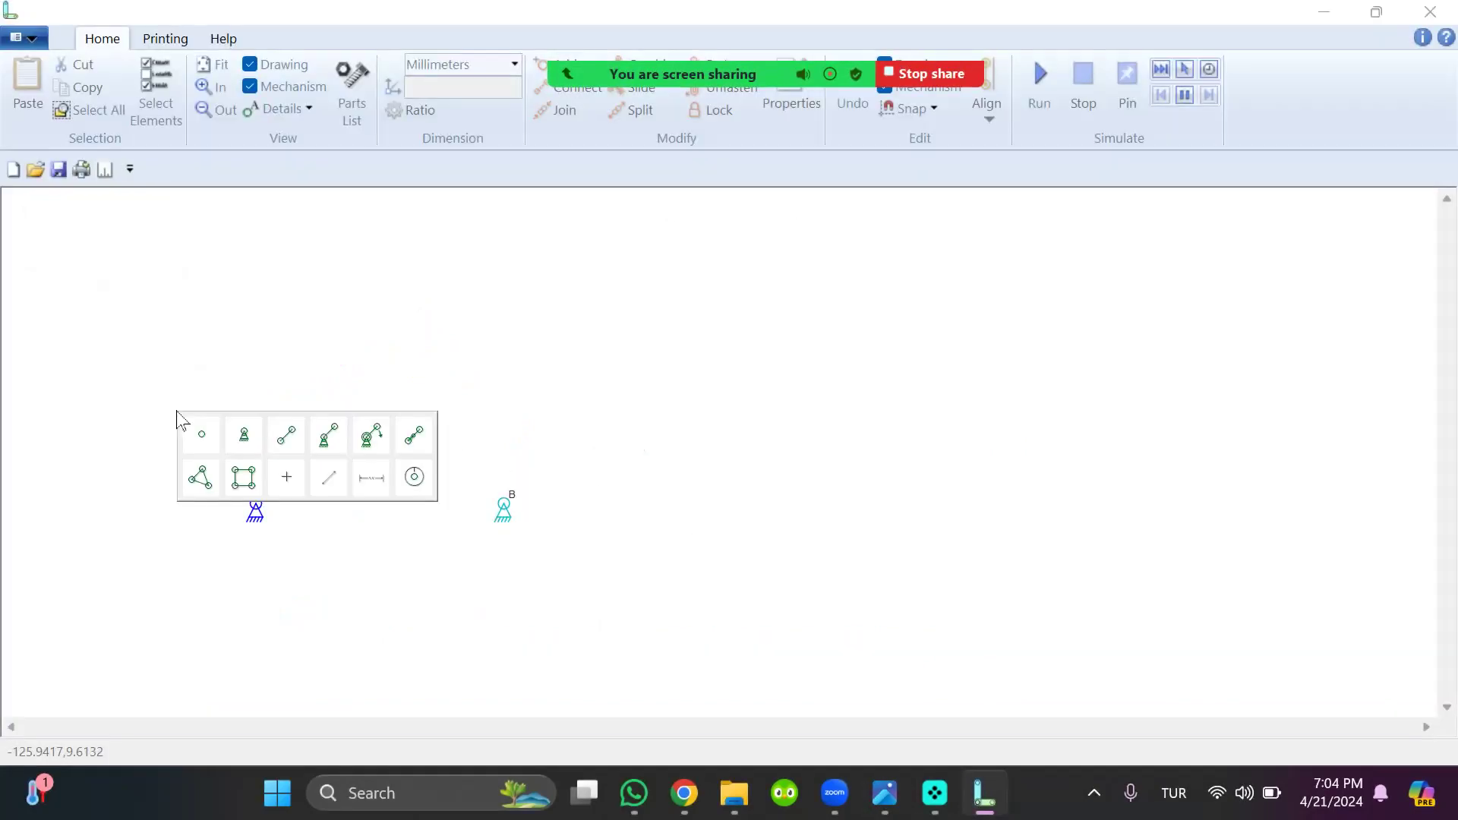
{"action": "left_click", "coordinate": [208, 489]}
{"action": "left_click_drag", "start_coordinate": [190, 400], "coordinate": [279, 452]}
{"action": "left_click", "coordinate": [451, 412]}
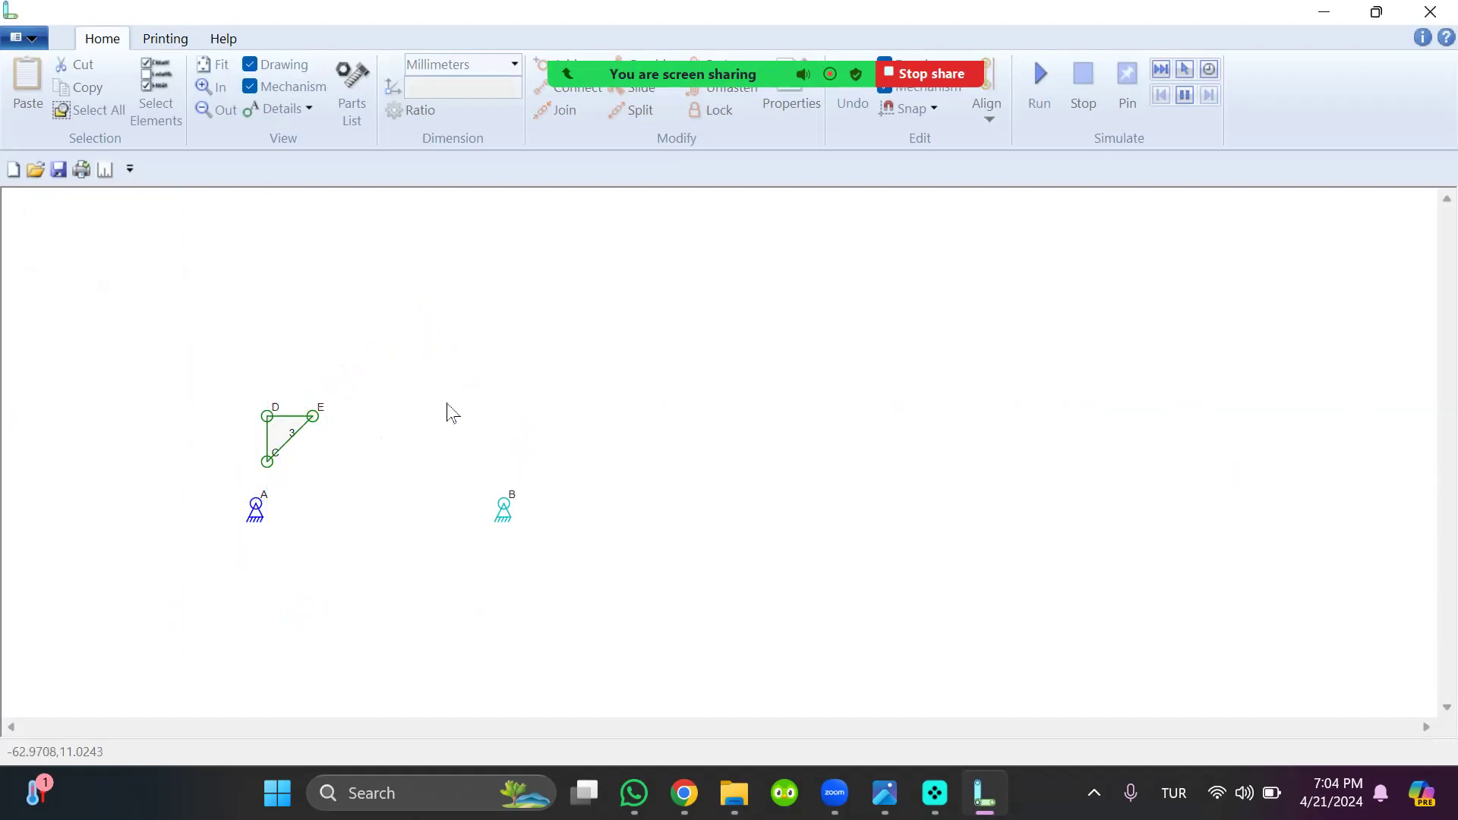
{"action": "right_click", "coordinate": [448, 404]}
{"action": "left_click", "coordinate": [472, 467]}
{"action": "left_click", "coordinate": [368, 448]}
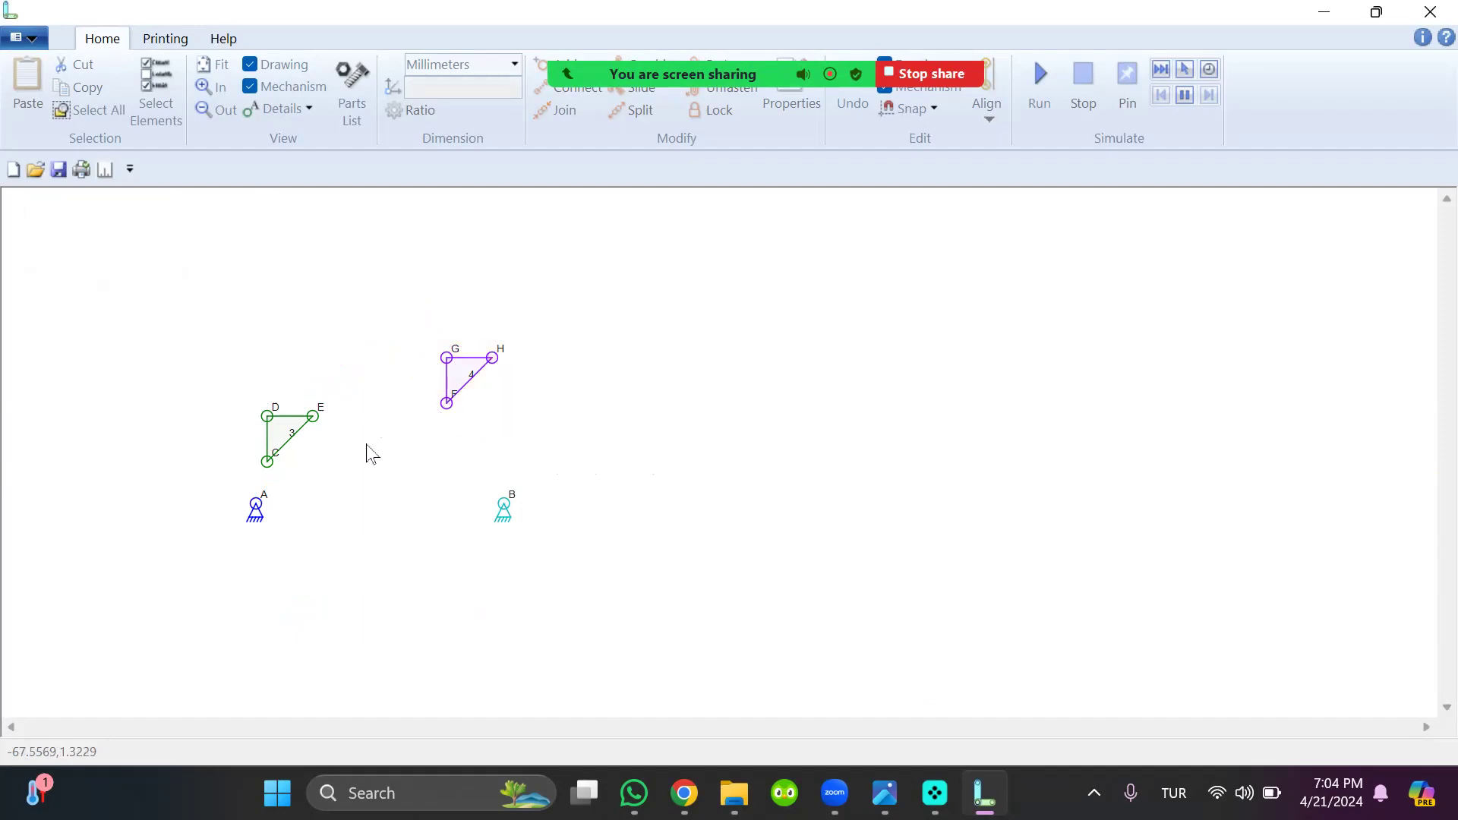
Join the lowest connector of each three-connector link to its nearest ground anchor
{"action": "left_click", "coordinate": [262, 466]}
{"action": "left_click", "coordinate": [256, 507], "text": "shift"}
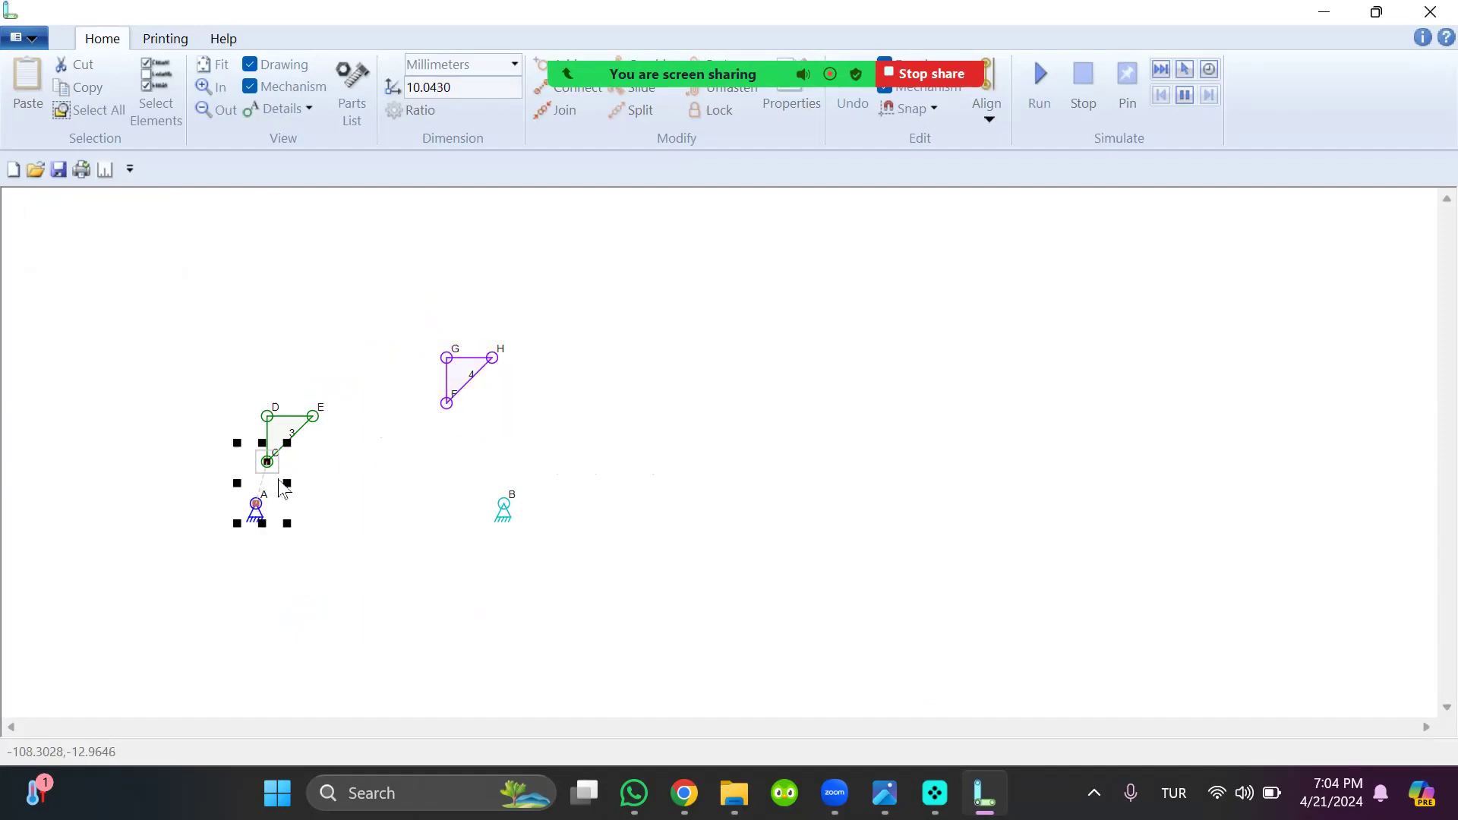
{"action": "left_click", "coordinate": [557, 112]}
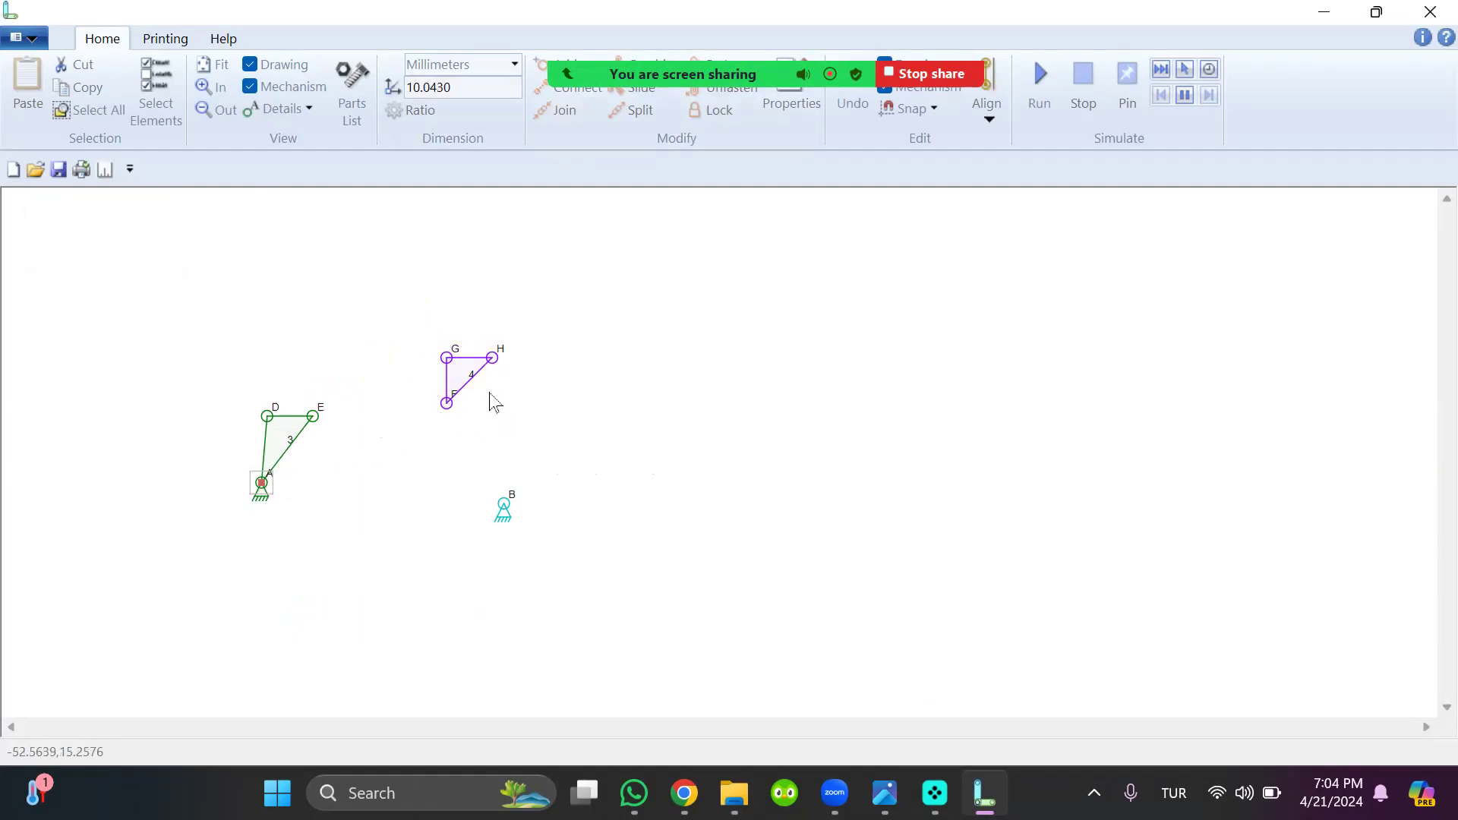
{"action": "left_click", "coordinate": [448, 404], "text": "shift"}
{"action": "left_click", "coordinate": [572, 461]}
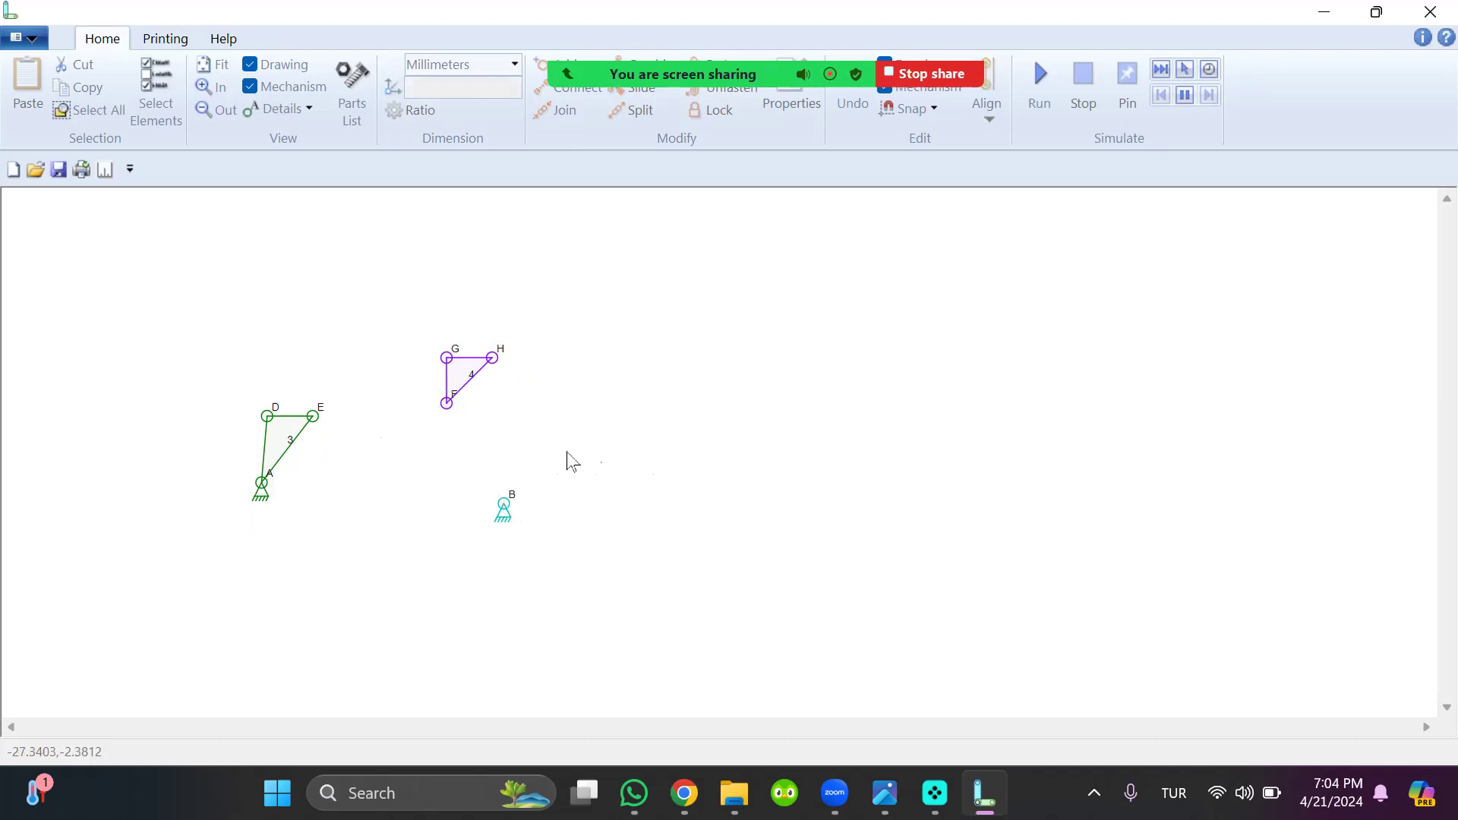
{"action": "left_click", "coordinate": [452, 417]}
{"action": "left_click", "coordinate": [503, 505], "text": "shift"}
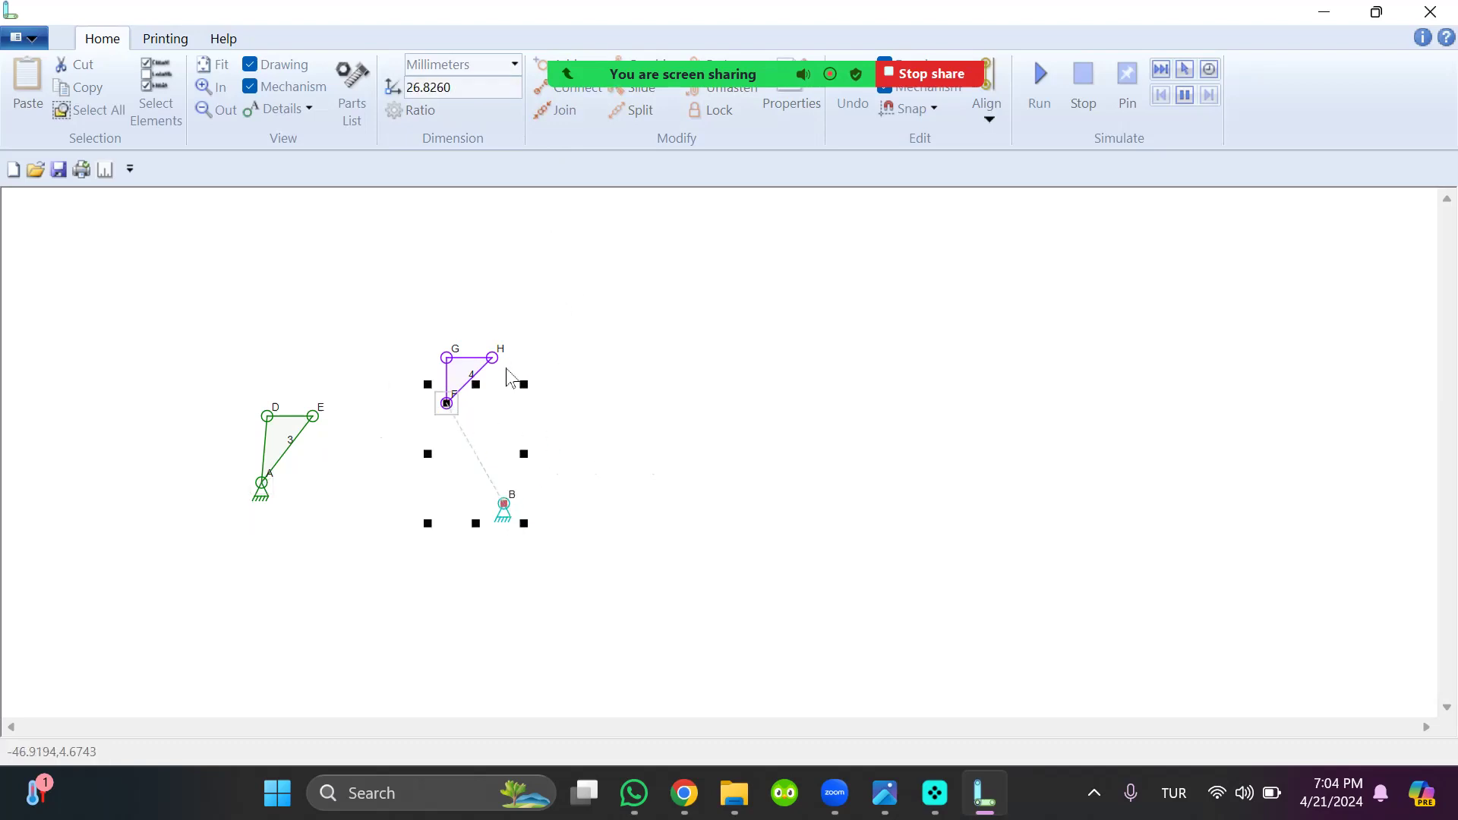
{"action": "left_click", "coordinate": [563, 110]}
Reshape the triangular link on anchor B into a tall triangle with connector G pointing inward and H at the upper outer corner
{"action": "left_click_drag", "start_coordinate": [473, 454], "coordinate": [472, 495]}
{"action": "left_click_drag", "start_coordinate": [442, 365], "coordinate": [426, 431]}
{"action": "left_click_drag", "start_coordinate": [488, 362], "coordinate": [483, 367]}
Reshape the triangular link on anchor A to mirror the other one, with D level with H and E pointing inward
{"action": "left_click_drag", "start_coordinate": [263, 490], "coordinate": [289, 496]}
{"action": "left_click_drag", "start_coordinate": [315, 418], "coordinate": [354, 442]}
{"action": "left_click_drag", "start_coordinate": [206, 317], "coordinate": [364, 541]}
{"action": "left_click_drag", "start_coordinate": [323, 453], "coordinate": [347, 457]}
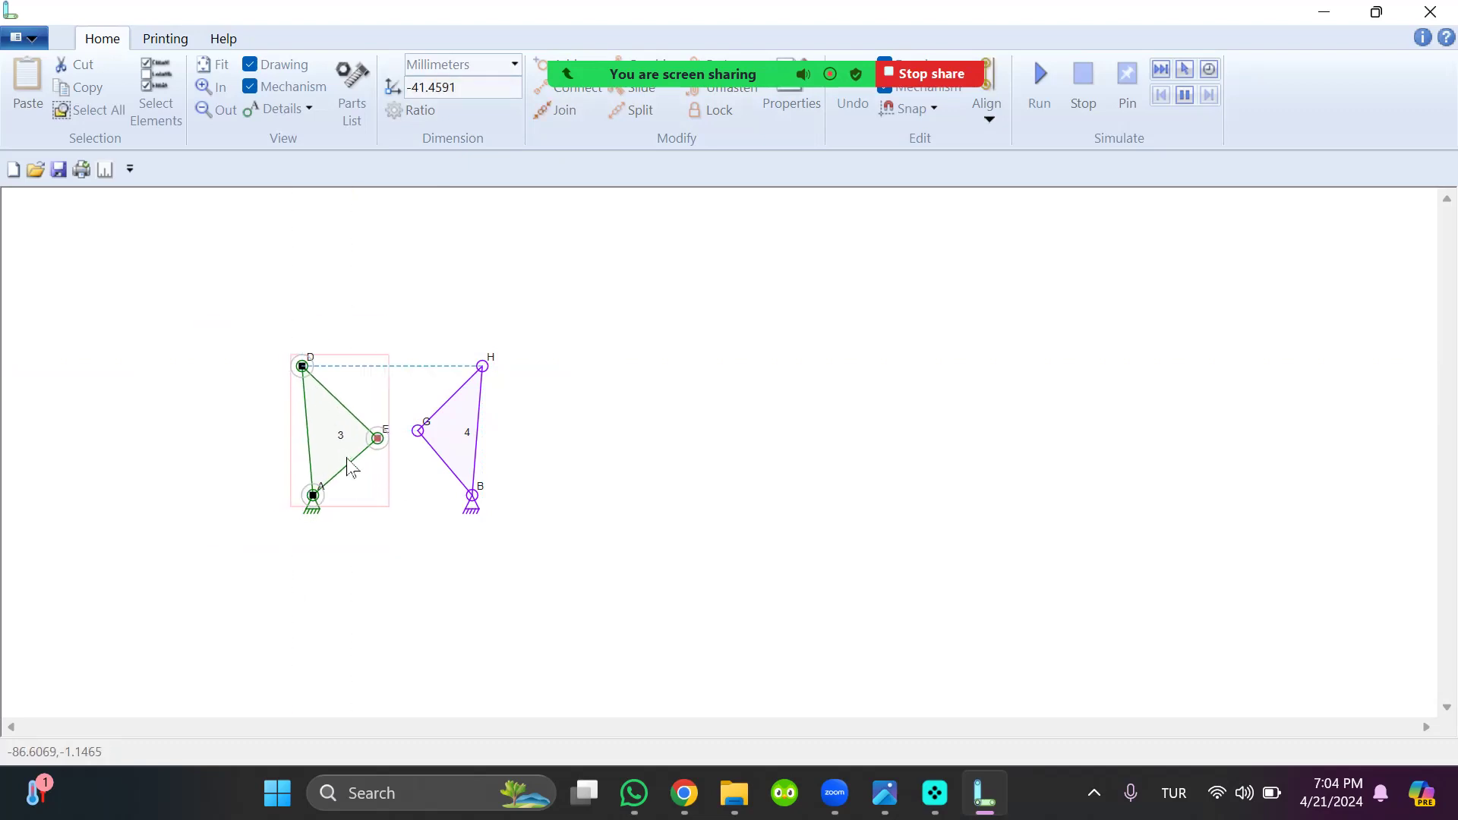
{"action": "left_click", "coordinate": [515, 471]}
Insert three separate two-connector links in the empty area beside the triangular links
{"action": "left_click", "coordinate": [602, 441]}
{"action": "left_click", "coordinate": [709, 464]}
{"action": "left_click", "coordinate": [634, 518]}
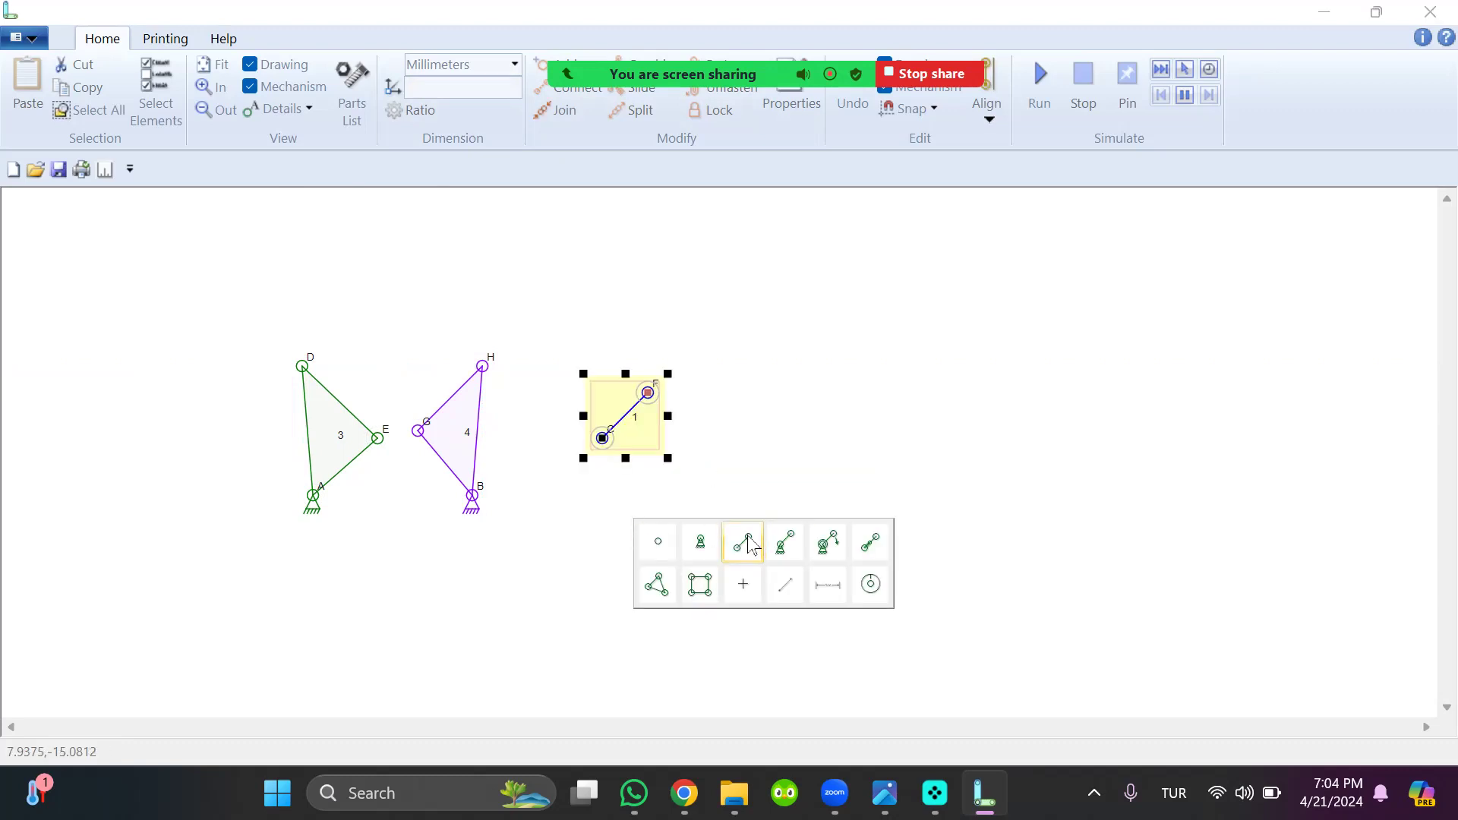
{"action": "left_click", "coordinate": [748, 543]}
{"action": "left_click", "coordinate": [724, 387]}
{"action": "left_click", "coordinate": [827, 411]}
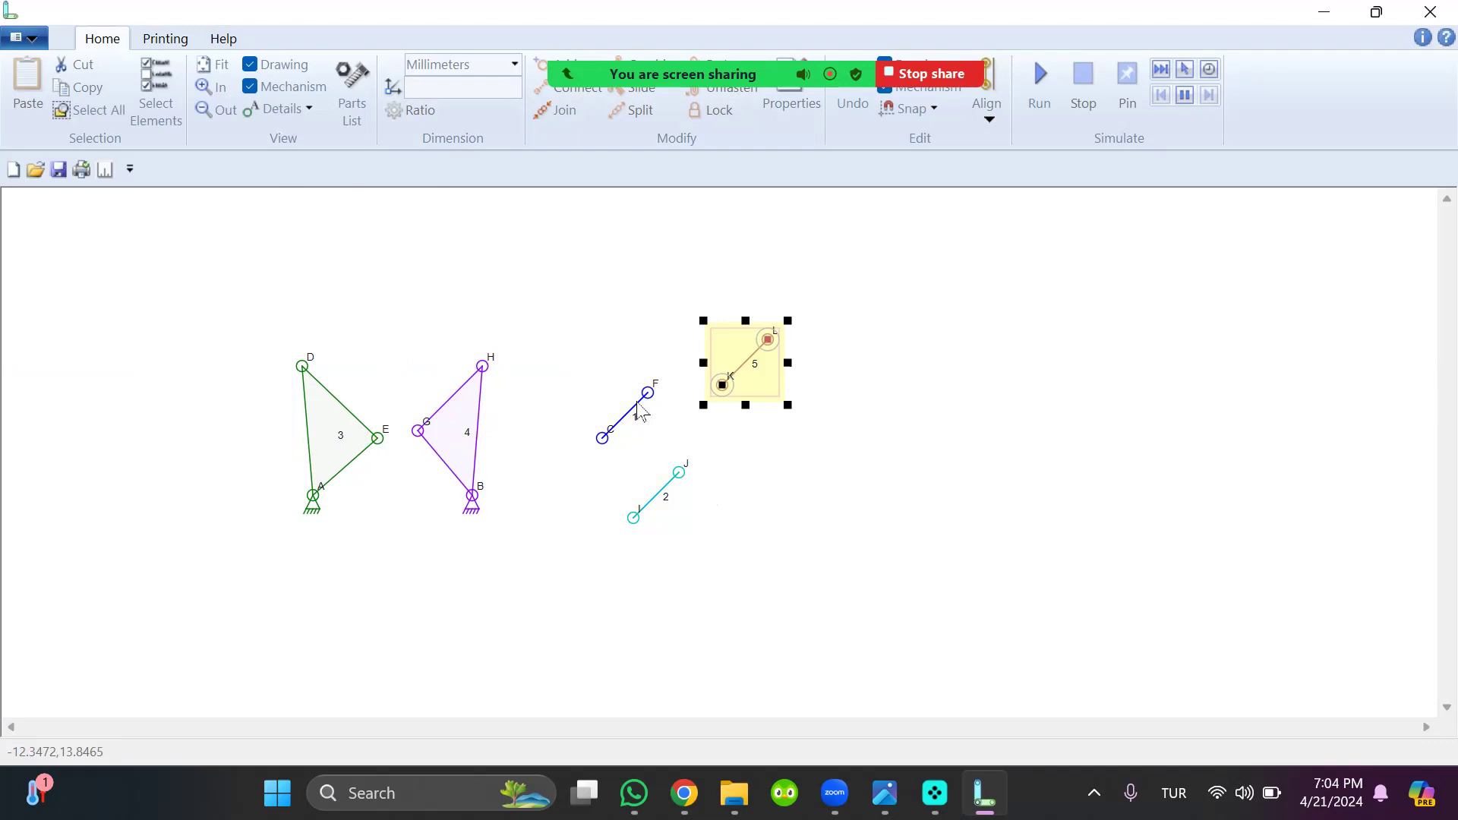
Move link 1 between the triangular links and join its connector C to connector E
{"action": "left_click_drag", "start_coordinate": [632, 416], "coordinate": [426, 389]}
{"action": "left_click", "coordinate": [396, 411]}
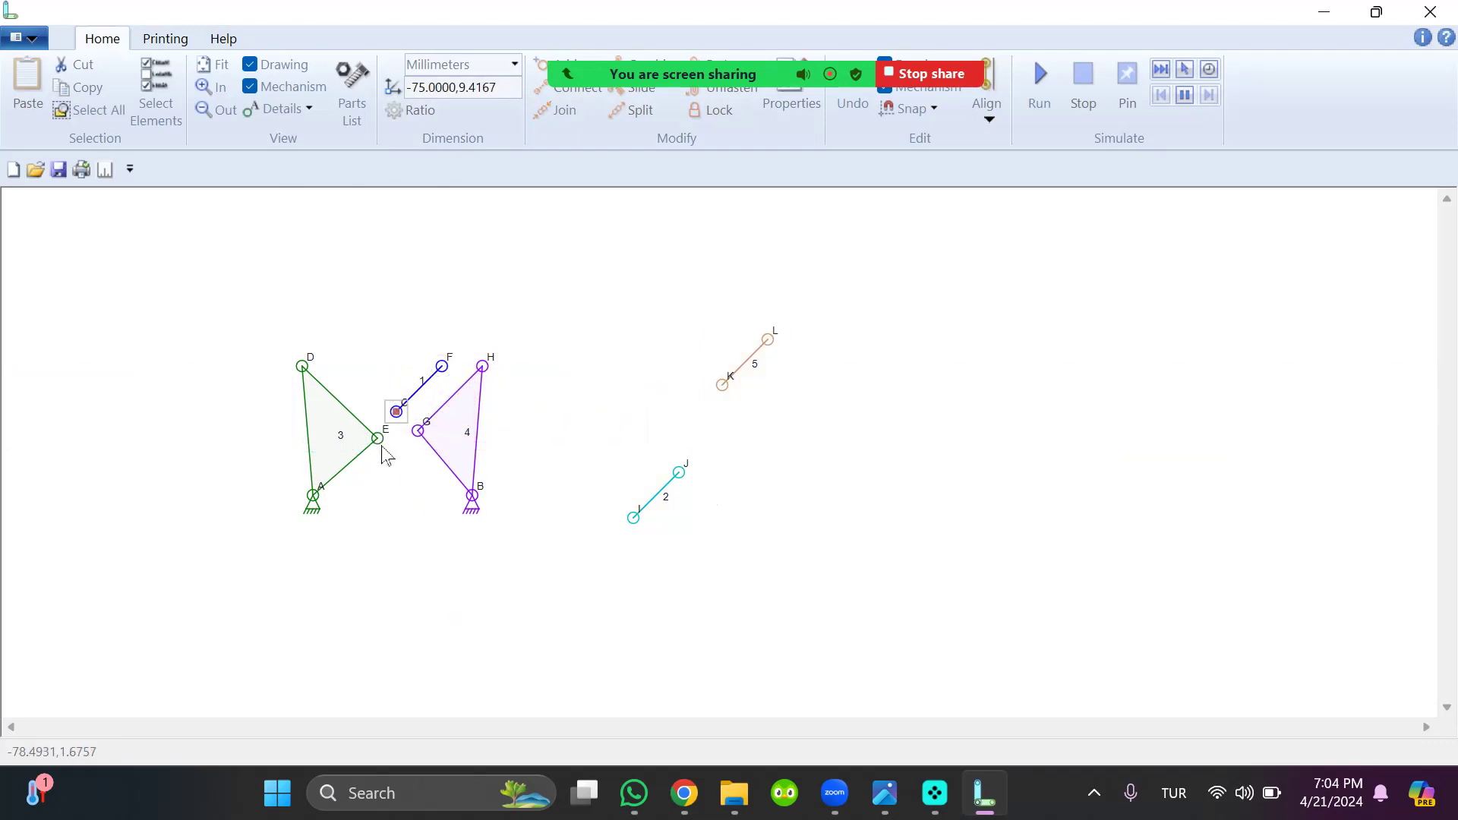
{"action": "left_click", "coordinate": [380, 440], "text": "shift"}
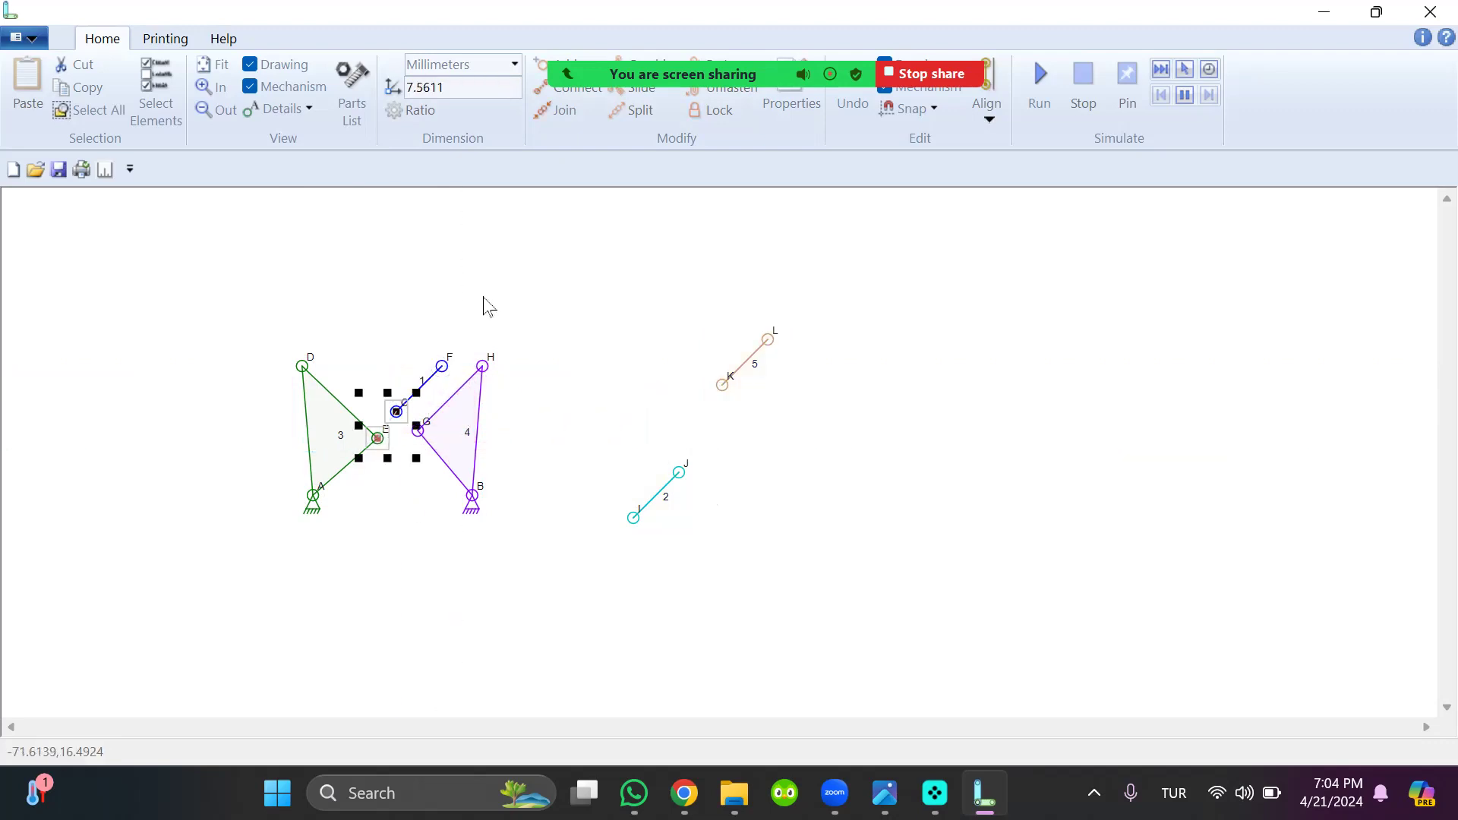
{"action": "left_click", "coordinate": [553, 119]}
{"action": "left_click", "coordinate": [446, 377]}
{"action": "left_click", "coordinate": [429, 459]}
Join the free end F of link 1 to connector G and level that joint with E
{"action": "left_click", "coordinate": [442, 368]}
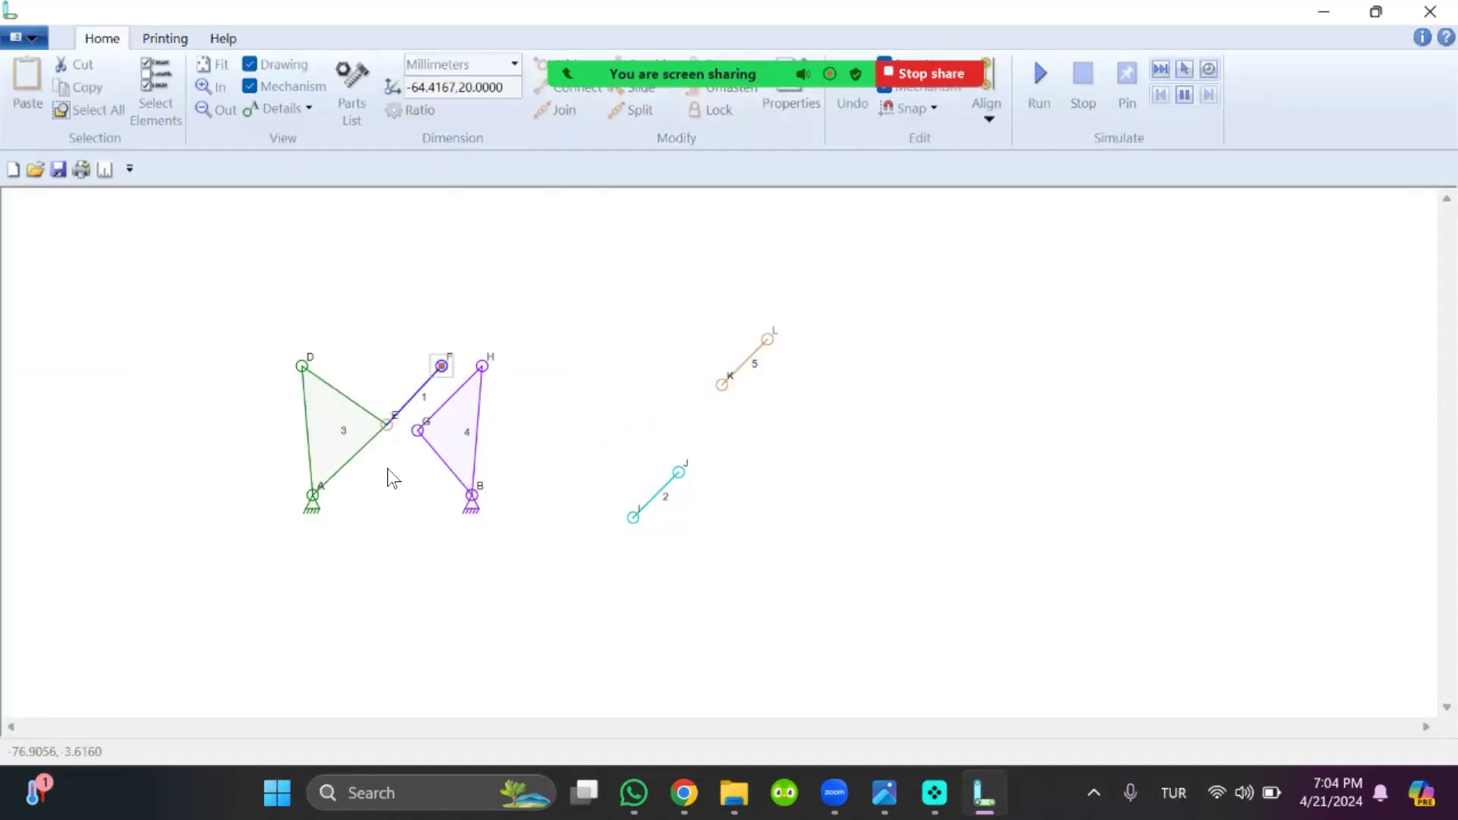
{"action": "left_click", "coordinate": [417, 433], "text": "shift"}
{"action": "left_click", "coordinate": [560, 109]}
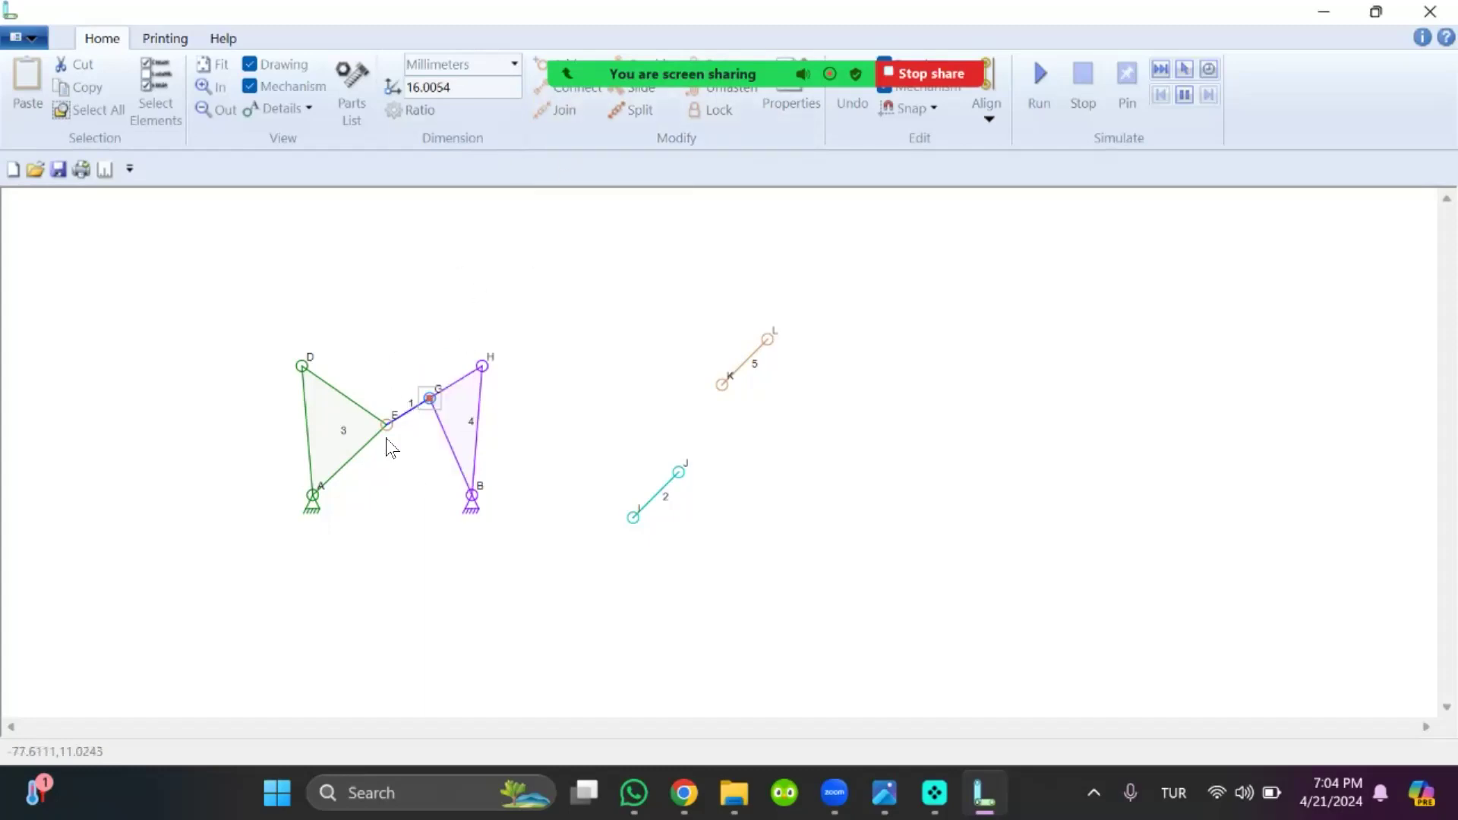
{"action": "left_click_drag", "start_coordinate": [435, 399], "coordinate": [428, 423]}
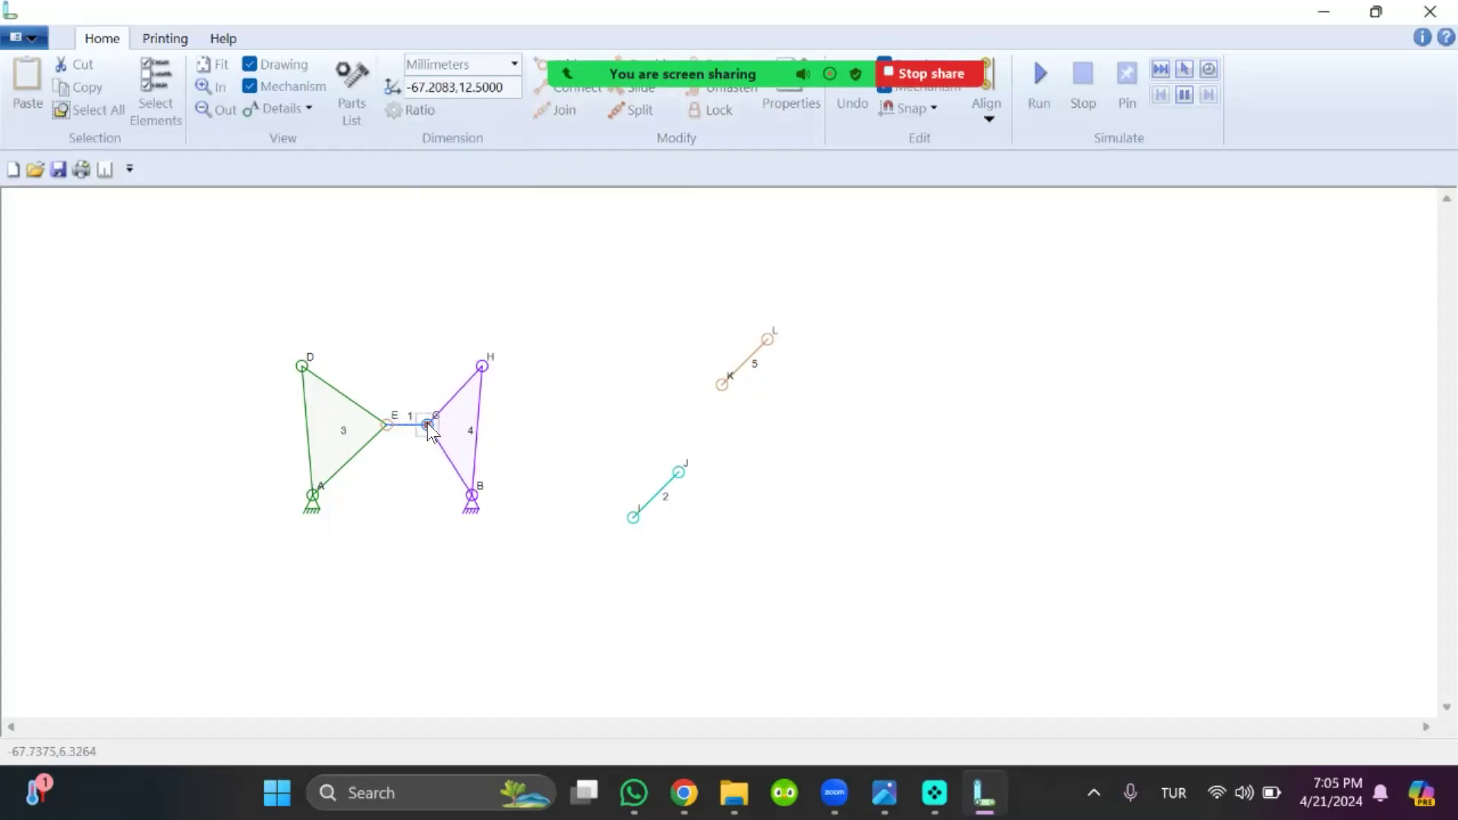
Adjust joint E inward and move the triangular link on anchor B closer to the one on anchor A
{"action": "left_click", "coordinate": [385, 425]}
{"action": "left_click_drag", "start_coordinate": [406, 357], "coordinate": [524, 578]}
{"action": "left_click_drag", "start_coordinate": [466, 459], "coordinate": [375, 425]}
Move link 2 above the triangular link on anchor A and join its connector I to connector D
{"action": "left_click_drag", "start_coordinate": [578, 461], "coordinate": [807, 608]}
{"action": "left_click_drag", "start_coordinate": [658, 510], "coordinate": [516, 533]}
{"action": "left_click_drag", "start_coordinate": [565, 446], "coordinate": [759, 596]}
{"action": "left_click_drag", "start_coordinate": [673, 503], "coordinate": [358, 338]}
{"action": "left_click", "coordinate": [334, 380]}
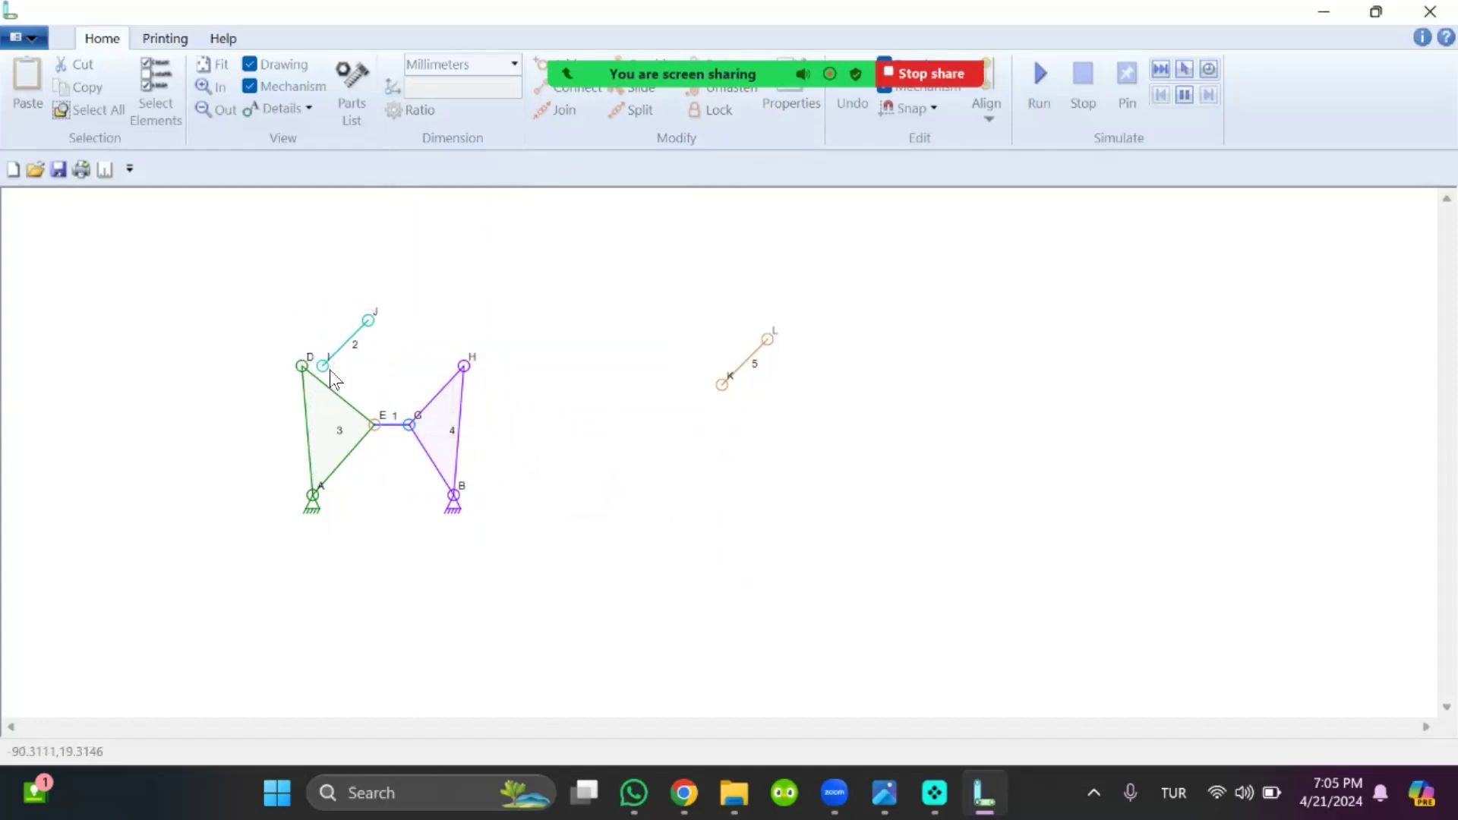
{"action": "left_click", "coordinate": [322, 368]}
{"action": "left_click", "coordinate": [304, 366], "text": "shift"}
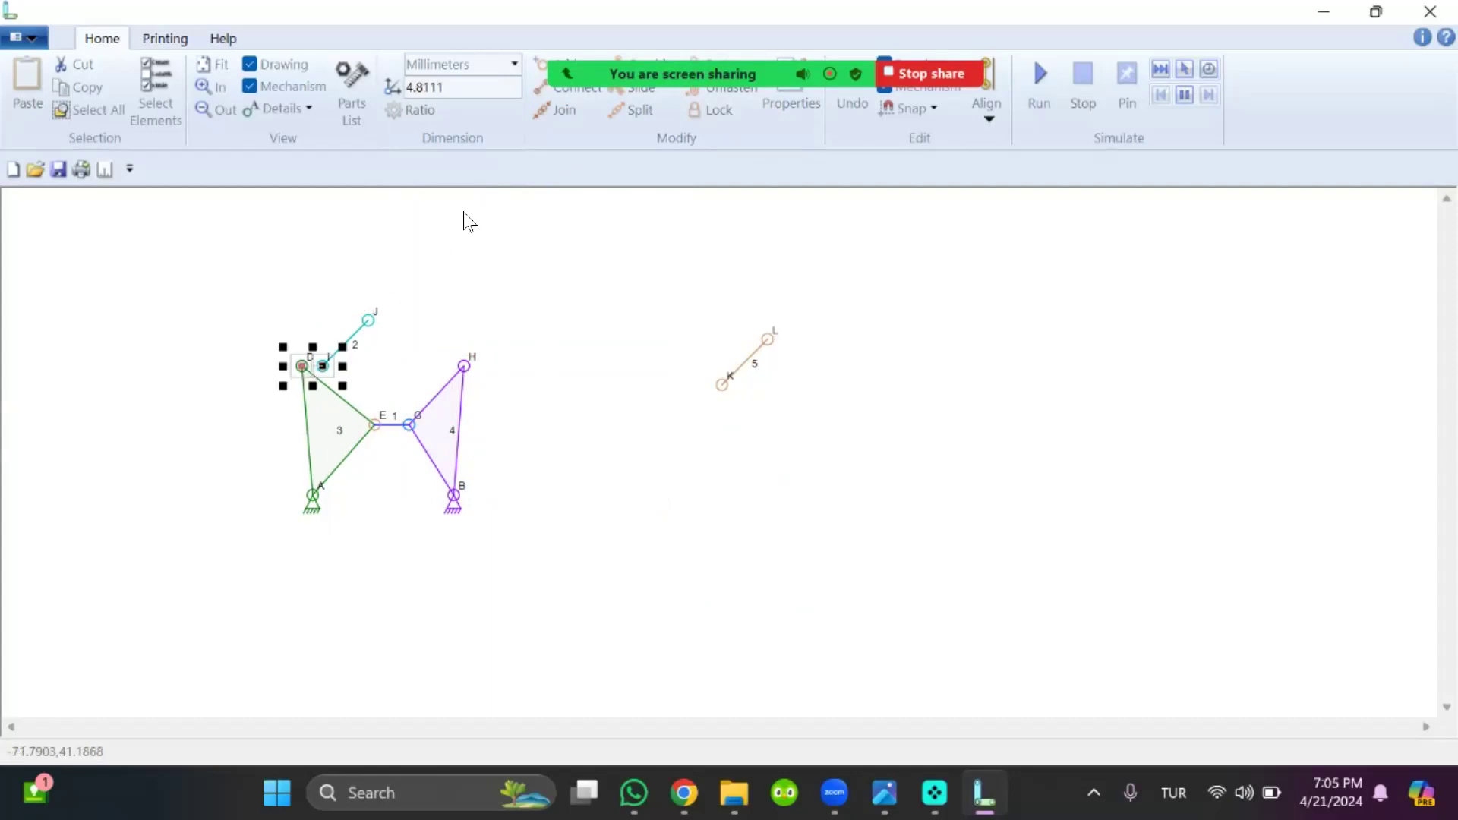
{"action": "left_click", "coordinate": [556, 111]}
Move link 5 beside the upper end of link 2 and join its connector K to connector J
{"action": "mouse_move", "coordinate": [697, 275]}
{"action": "left_mouse_down"}
{"action": "mouse_move", "coordinate": [775, 430]}
{"action": "mouse_move", "coordinate": [847, 459]}
{"action": "left_mouse_up"}
{"action": "left_click_drag", "start_coordinate": [746, 375], "coordinate": [416, 310]}
{"action": "left_click", "coordinate": [349, 287]}
{"action": "left_click", "coordinate": [372, 320]}
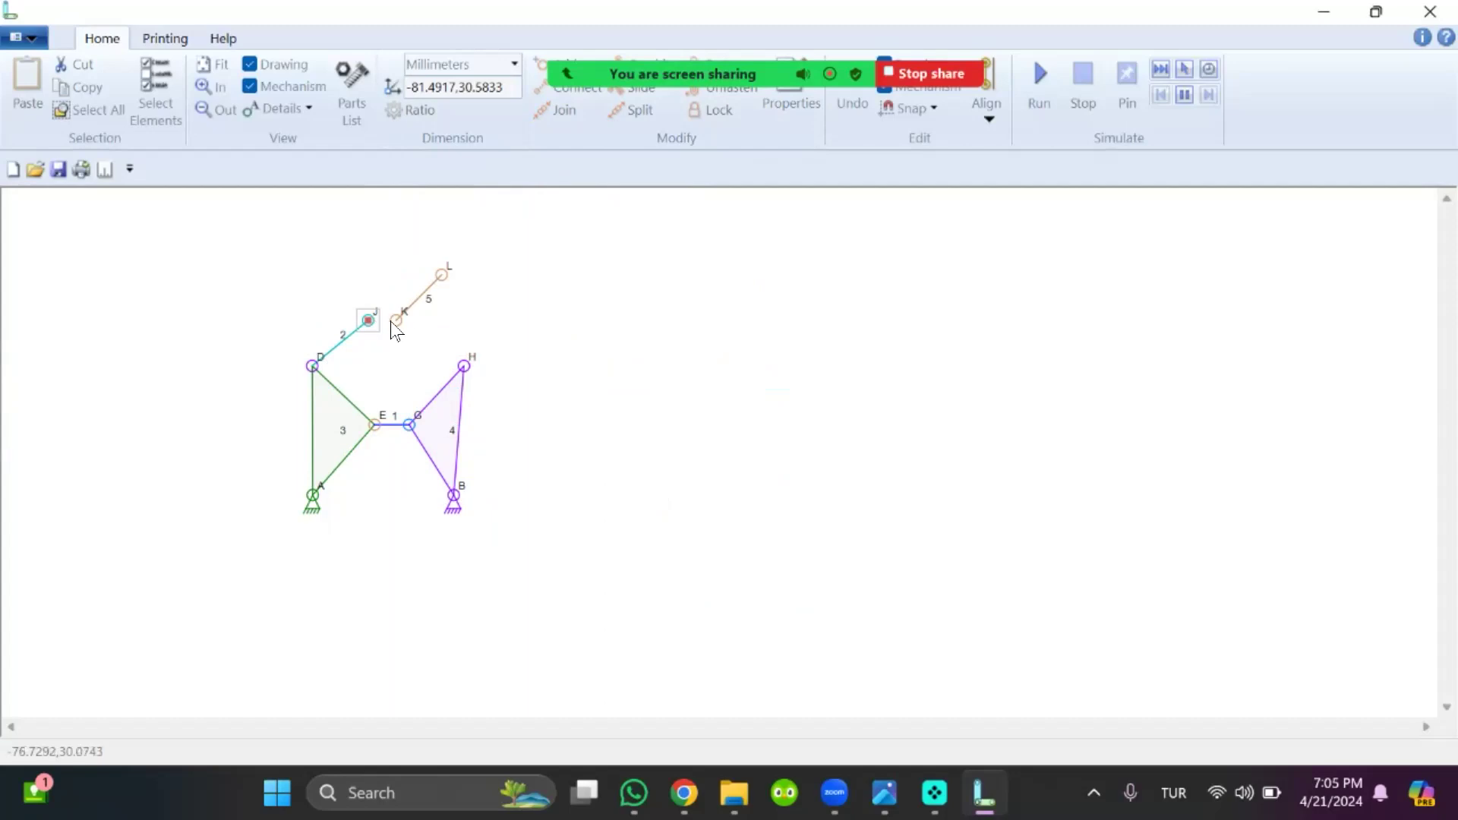
{"action": "left_click", "coordinate": [398, 319], "text": "shift"}
{"action": "left_click", "coordinate": [566, 112]}
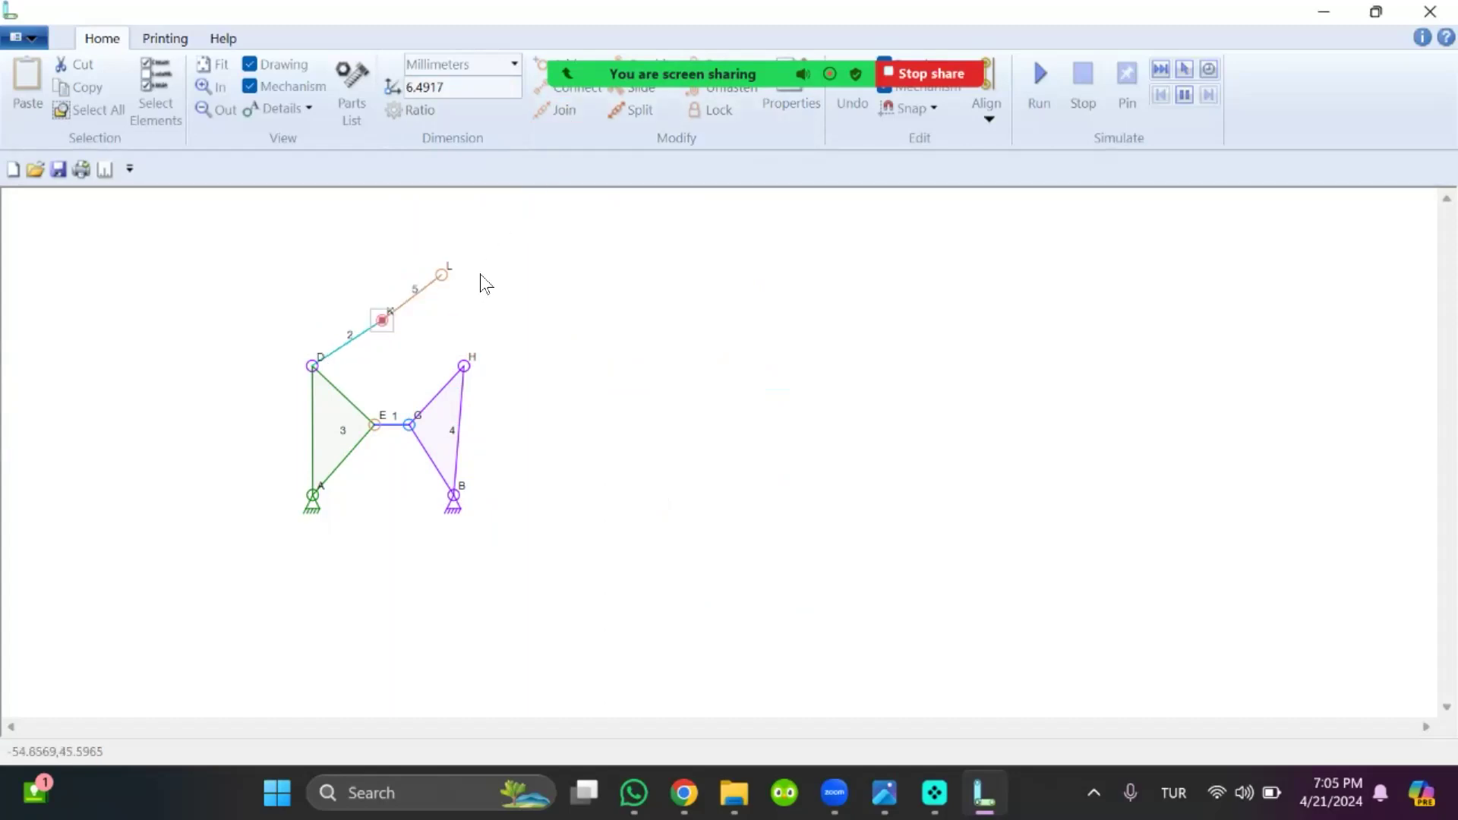
Move the free end L of link 5 above connector H and join the two connectors
{"action": "left_click_drag", "start_coordinate": [445, 281], "coordinate": [462, 347]}
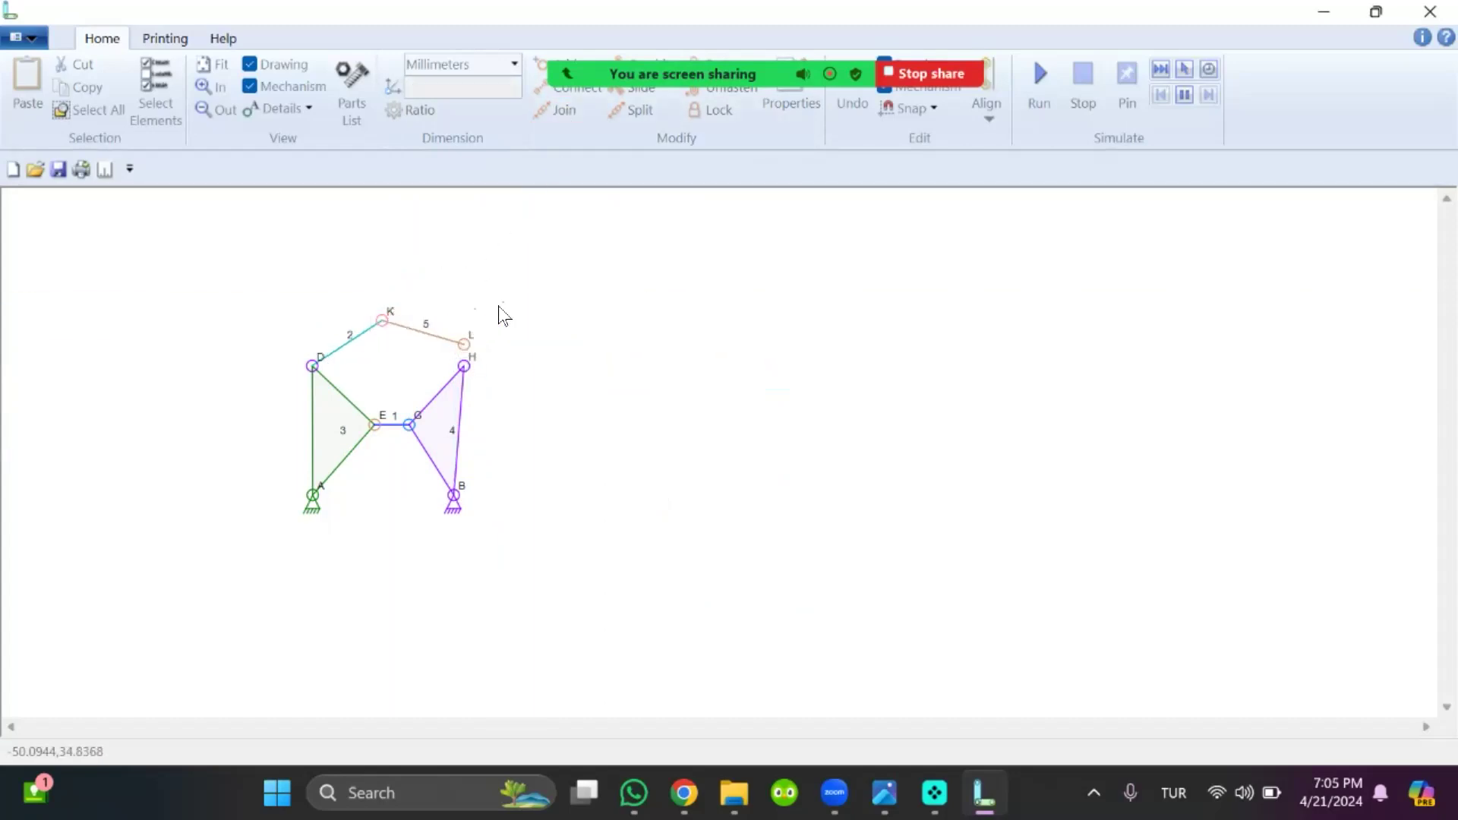
{"action": "left_click", "coordinate": [465, 342]}
{"action": "left_click", "coordinate": [464, 364], "text": "shift"}
{"action": "left_click", "coordinate": [558, 112]}
{"action": "left_click", "coordinate": [694, 578]}
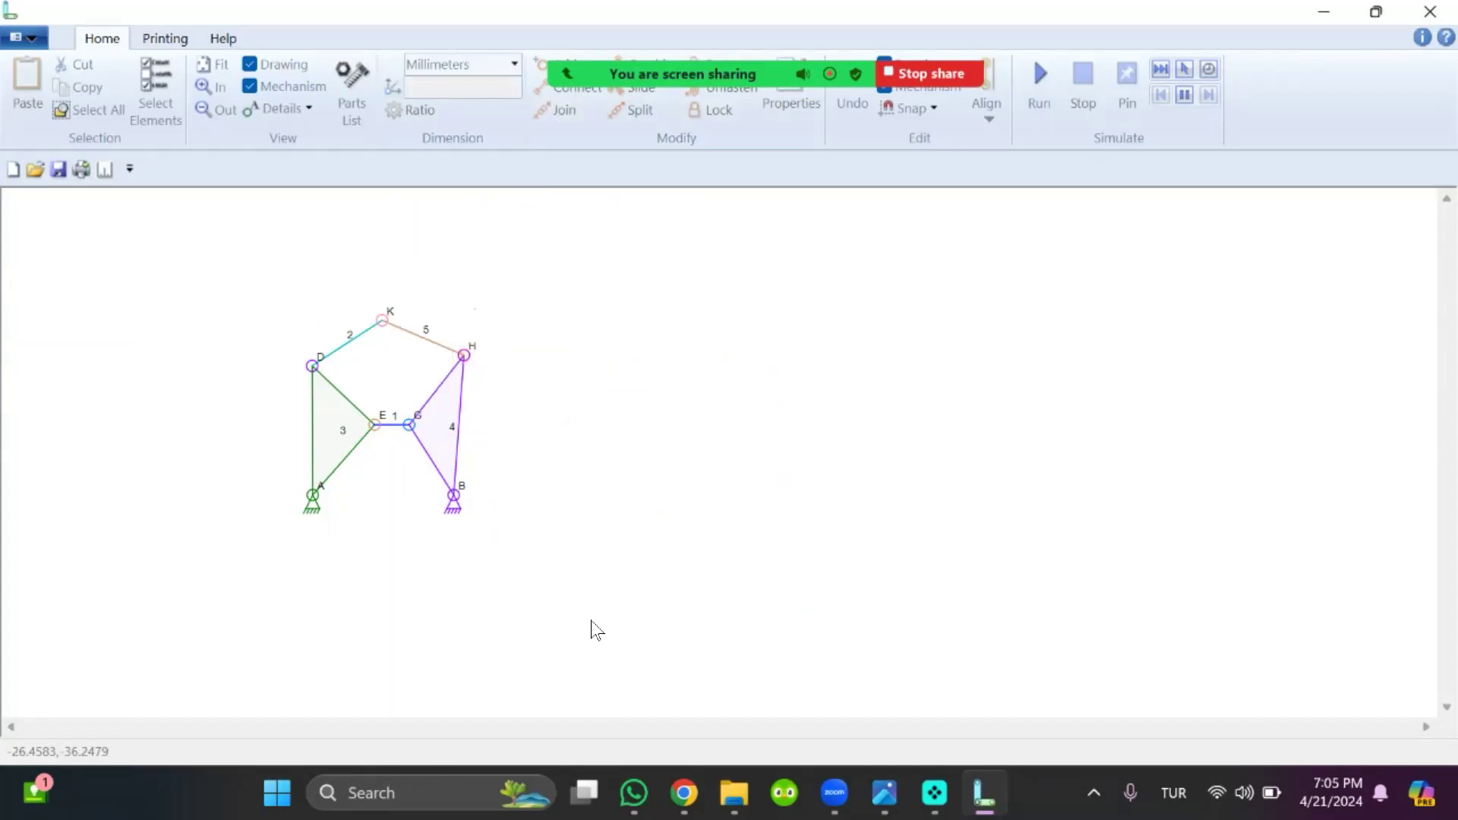
Check the figure in TUTORIAL 2.png and make the triangular links on anchors A and B solid
{"action": "left_click", "coordinate": [885, 793]}
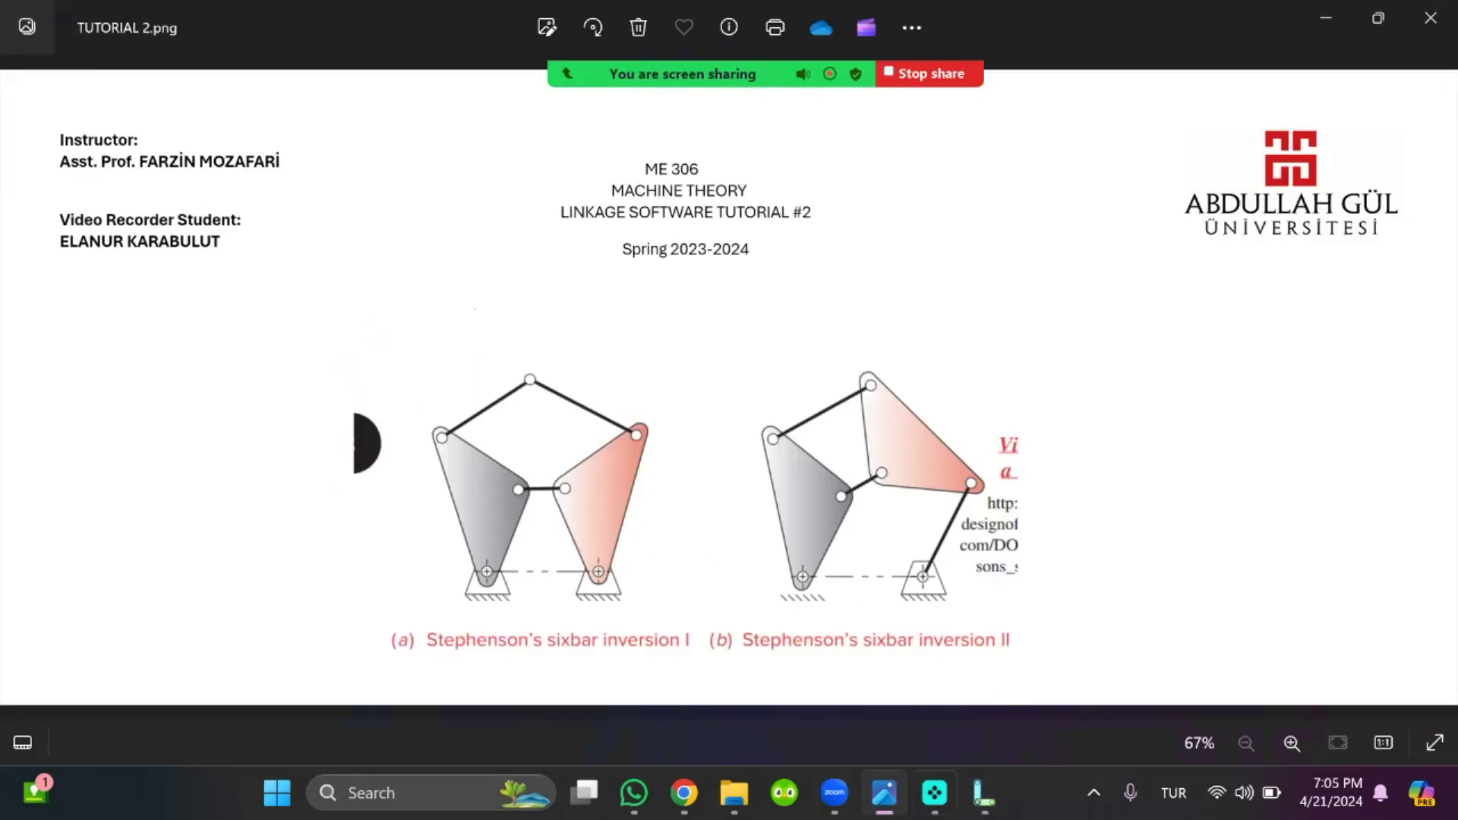
{"action": "left_click", "coordinate": [984, 793]}
{"action": "left_click", "coordinate": [310, 434]}
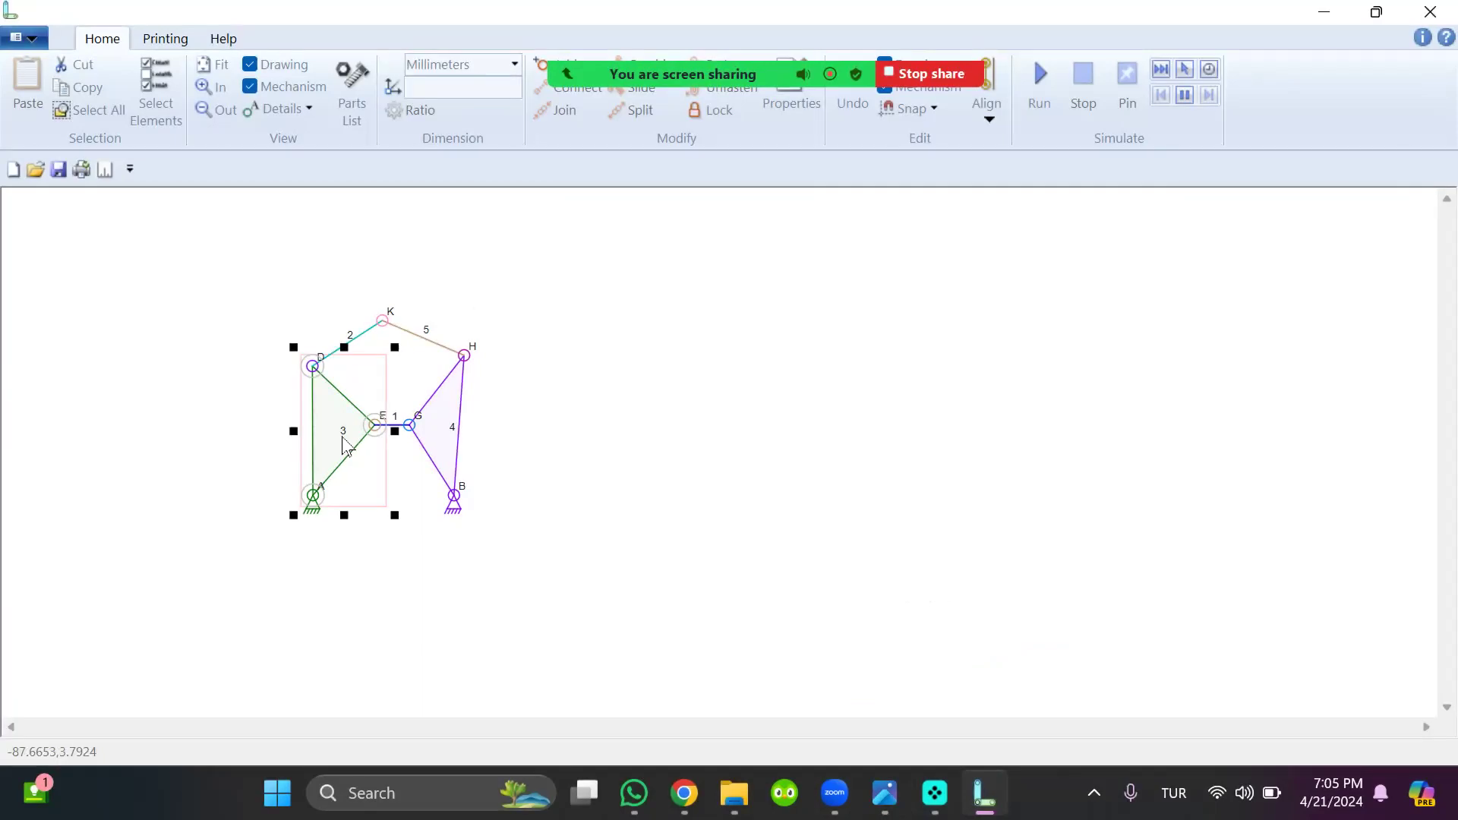
{"action": "double_click", "coordinate": [344, 444]}
{"action": "left_click", "coordinate": [610, 387]}
{"action": "left_click", "coordinate": [657, 569]}
{"action": "double_click", "coordinate": [458, 455]}
{"action": "left_click", "coordinate": [610, 387]}
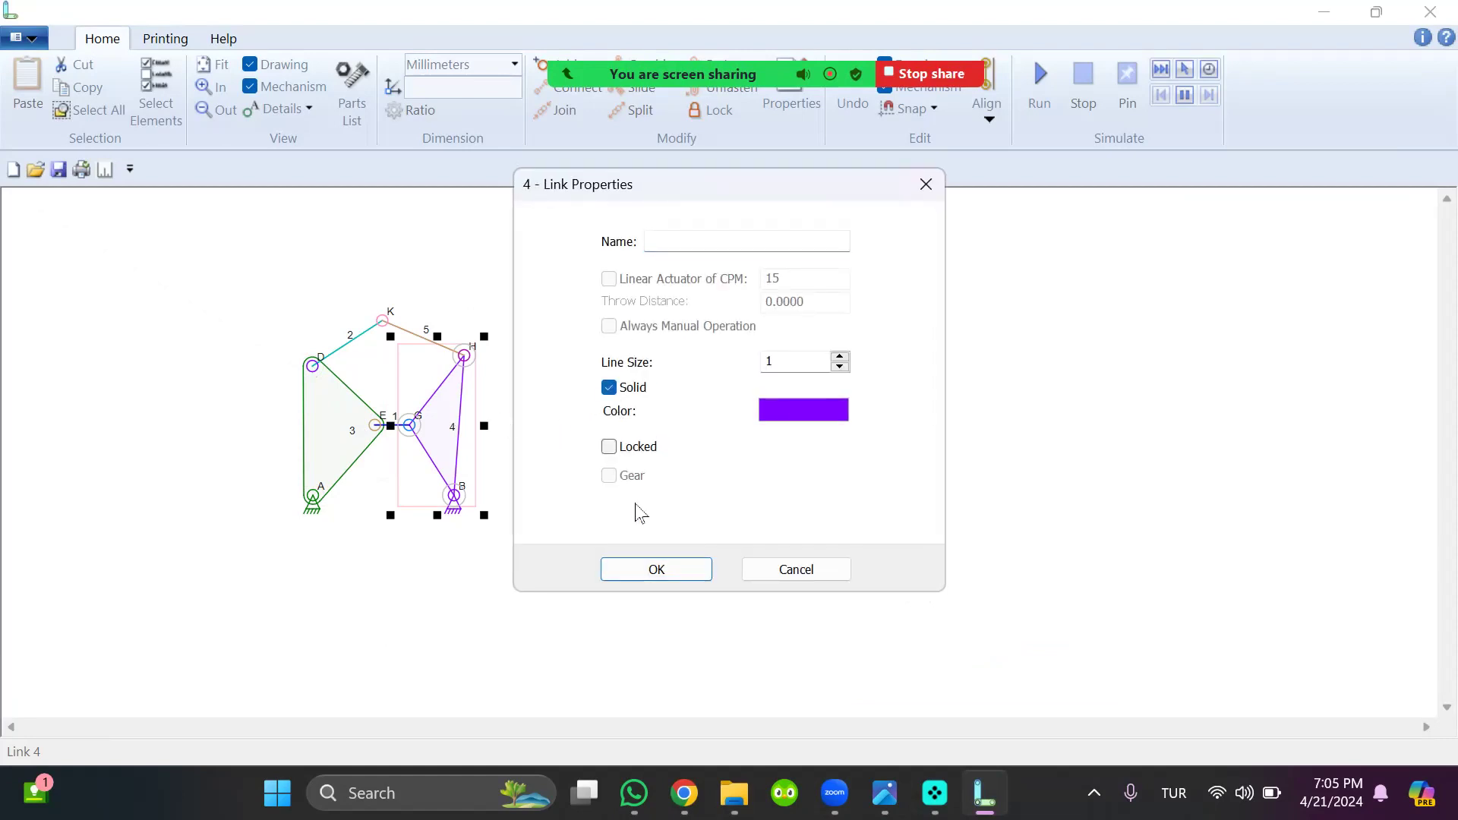
{"action": "left_click", "coordinate": [658, 571]}
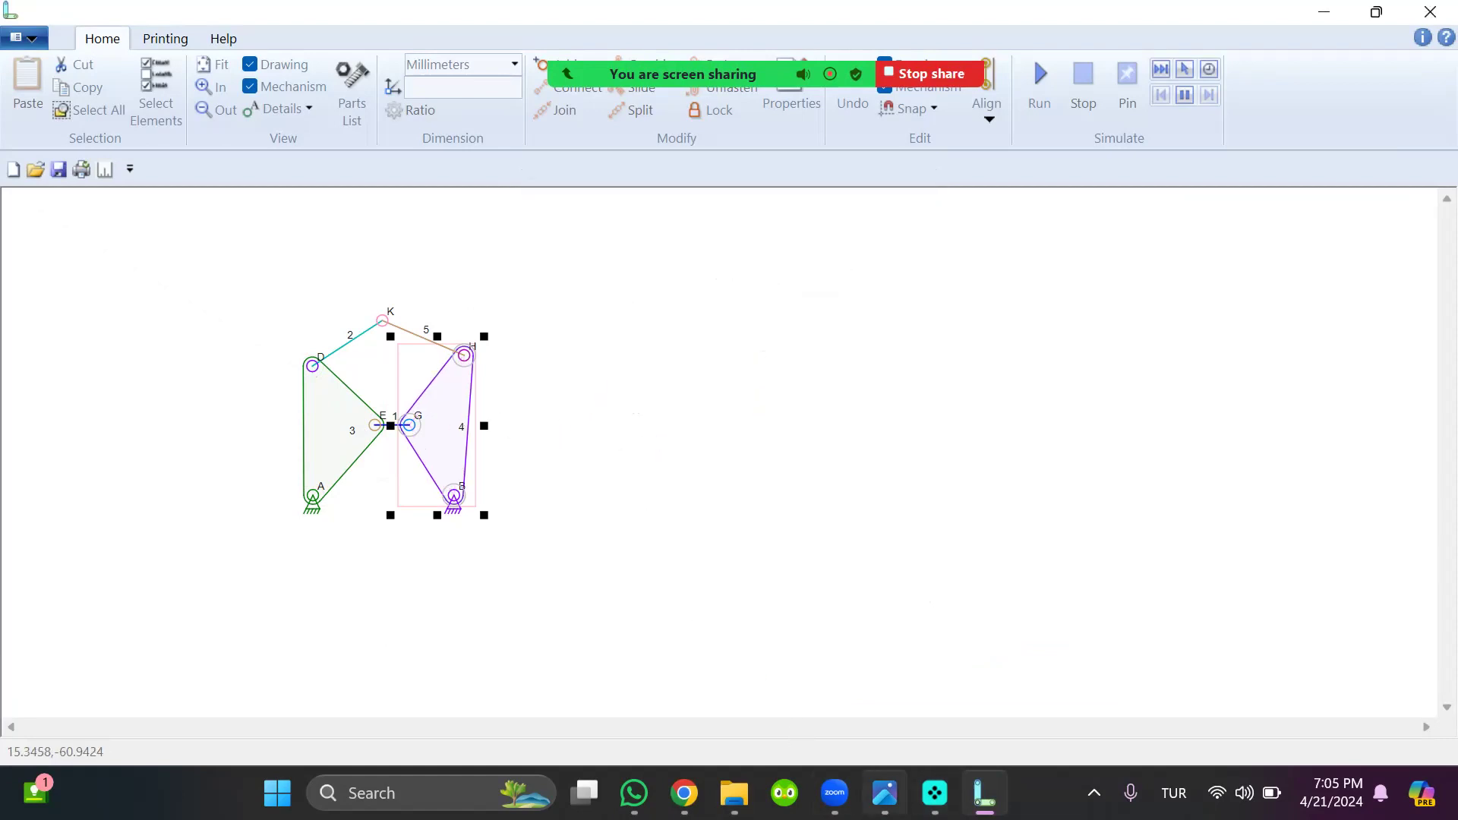
Compare with the tutorial figure again and move anchor A inward toward anchor B, to about (-90, -10)
{"action": "left_click", "coordinate": [885, 793]}
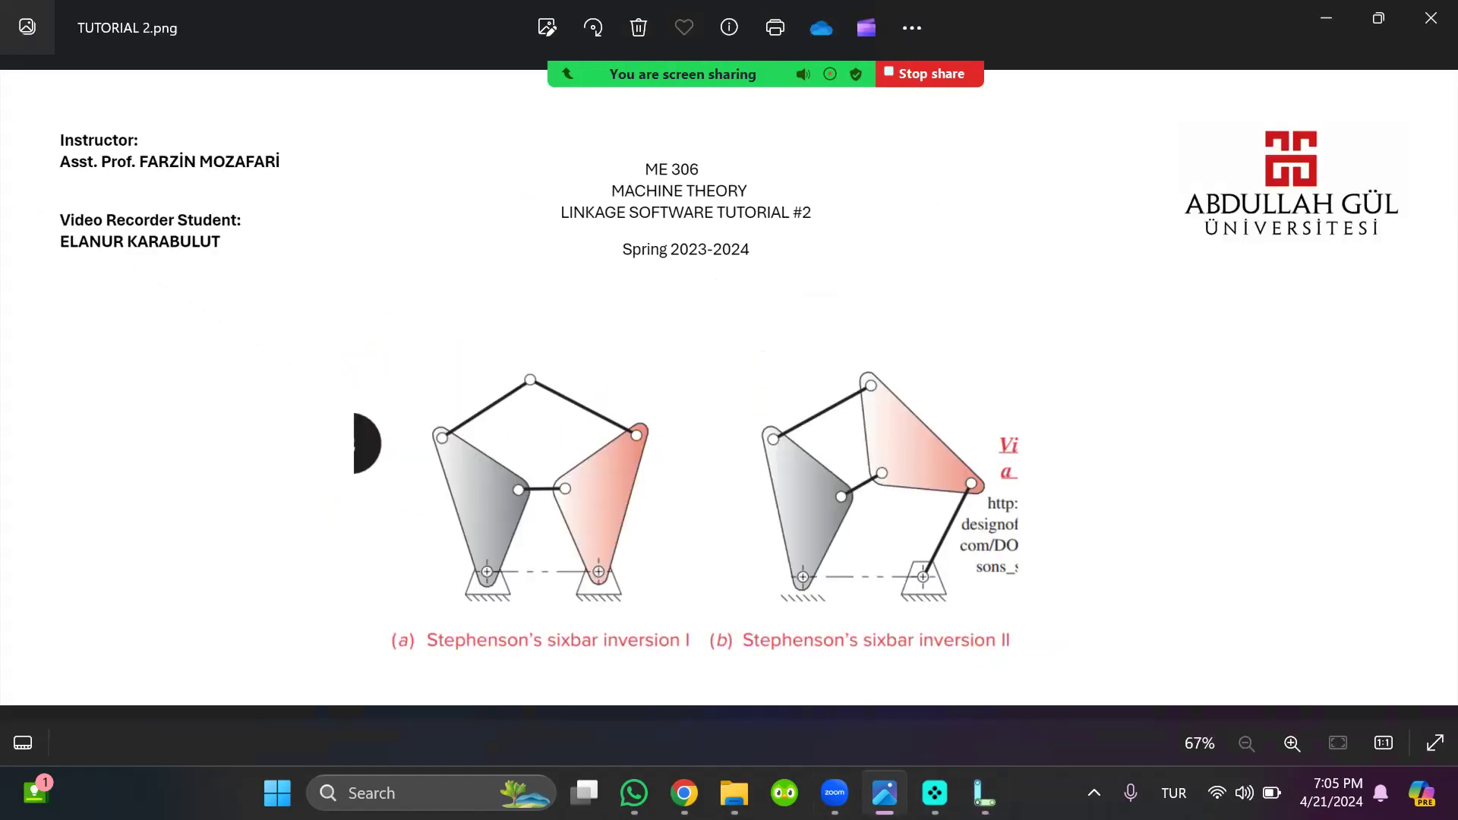
{"action": "left_click", "coordinate": [1320, 18]}
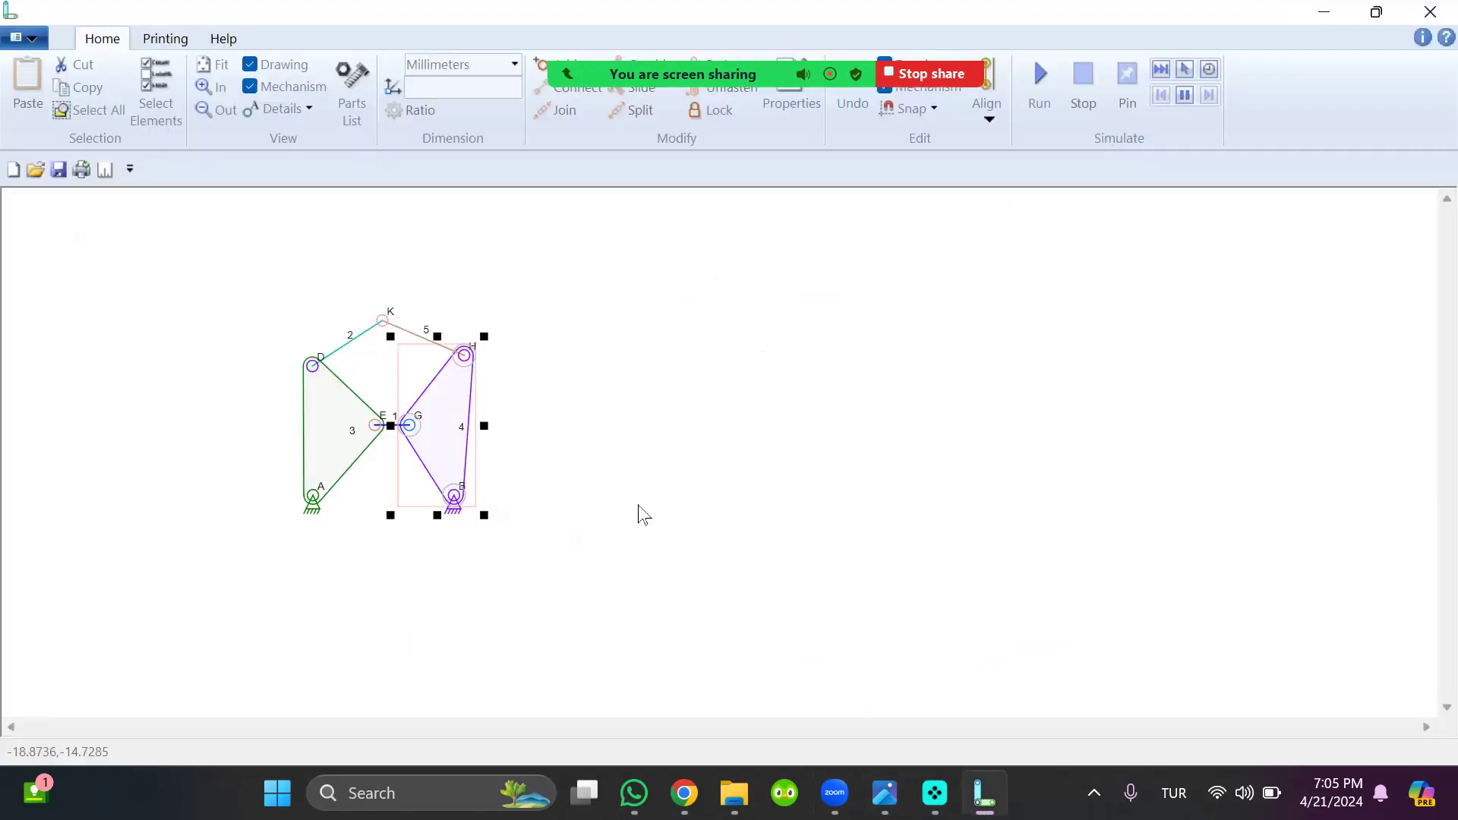
{"action": "left_click_drag", "start_coordinate": [323, 502], "coordinate": [329, 505]}
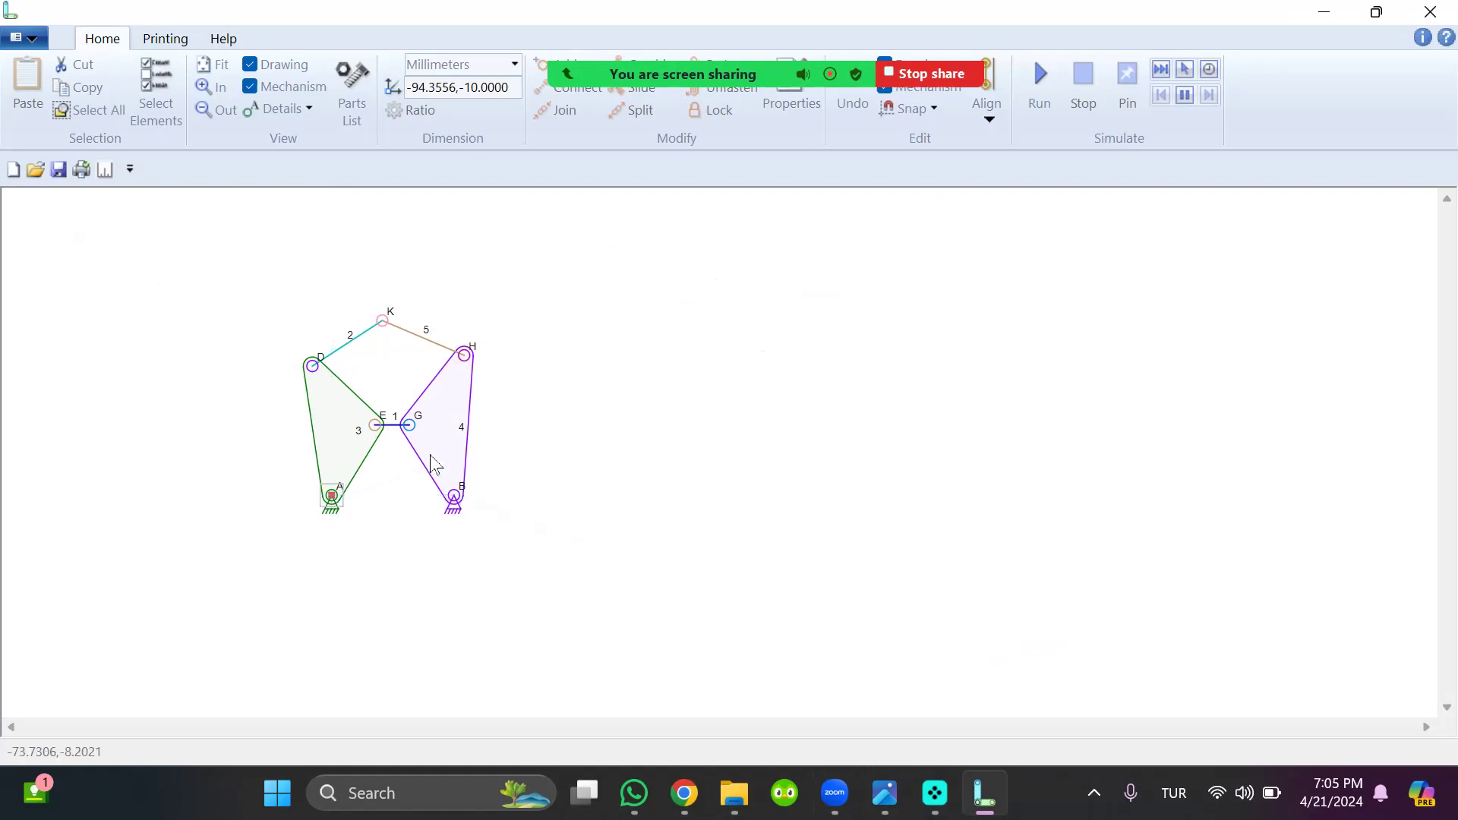
{"action": "left_click", "coordinate": [374, 429]}
{"action": "left_click", "coordinate": [374, 430]}
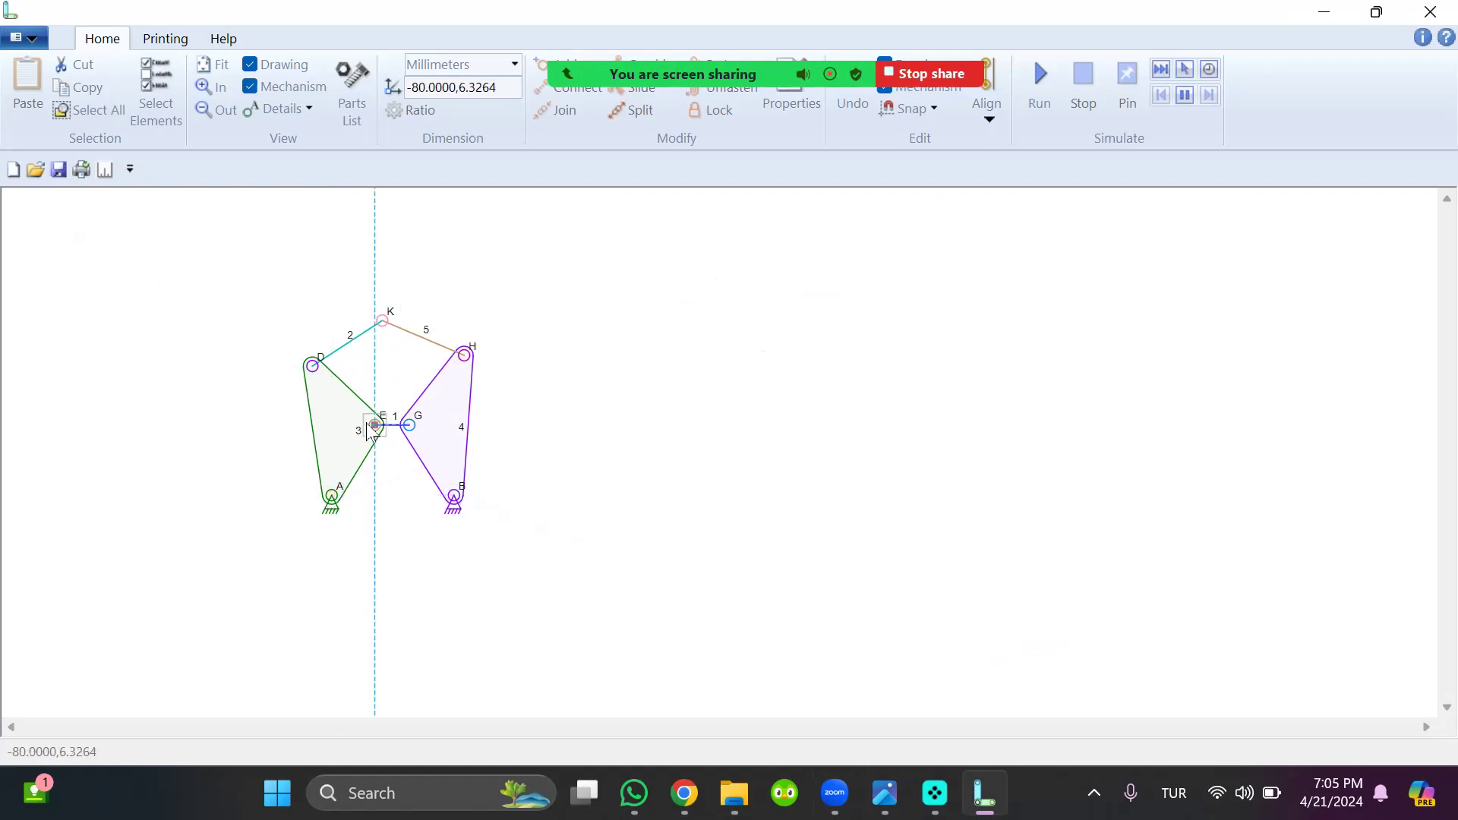
Review the reference animation in the video player, and make anchor A a rotating input anchor of 20 RPM
{"action": "left_click", "coordinate": [934, 793]}
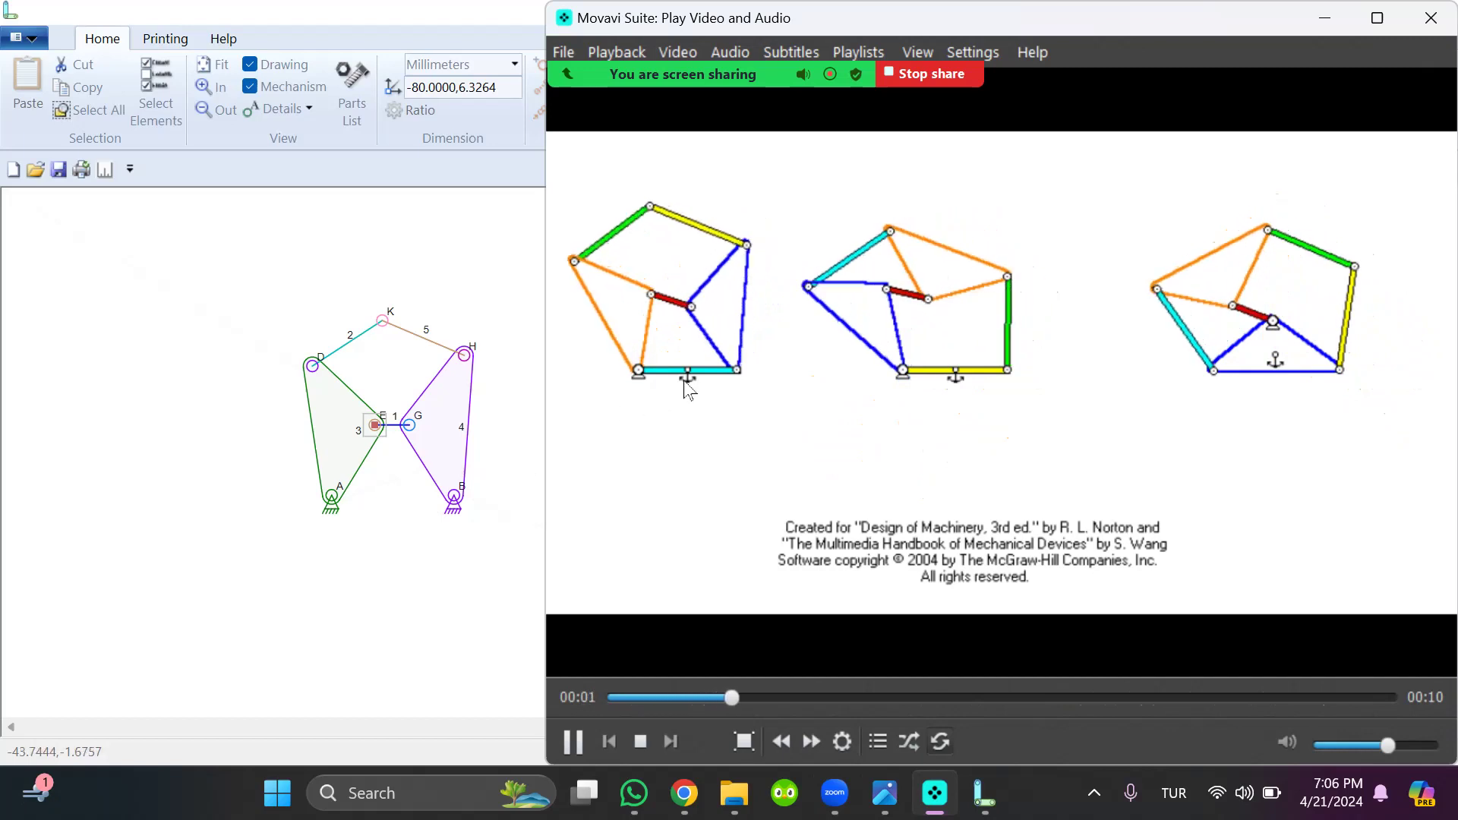
{"action": "left_click", "coordinate": [524, 550]}
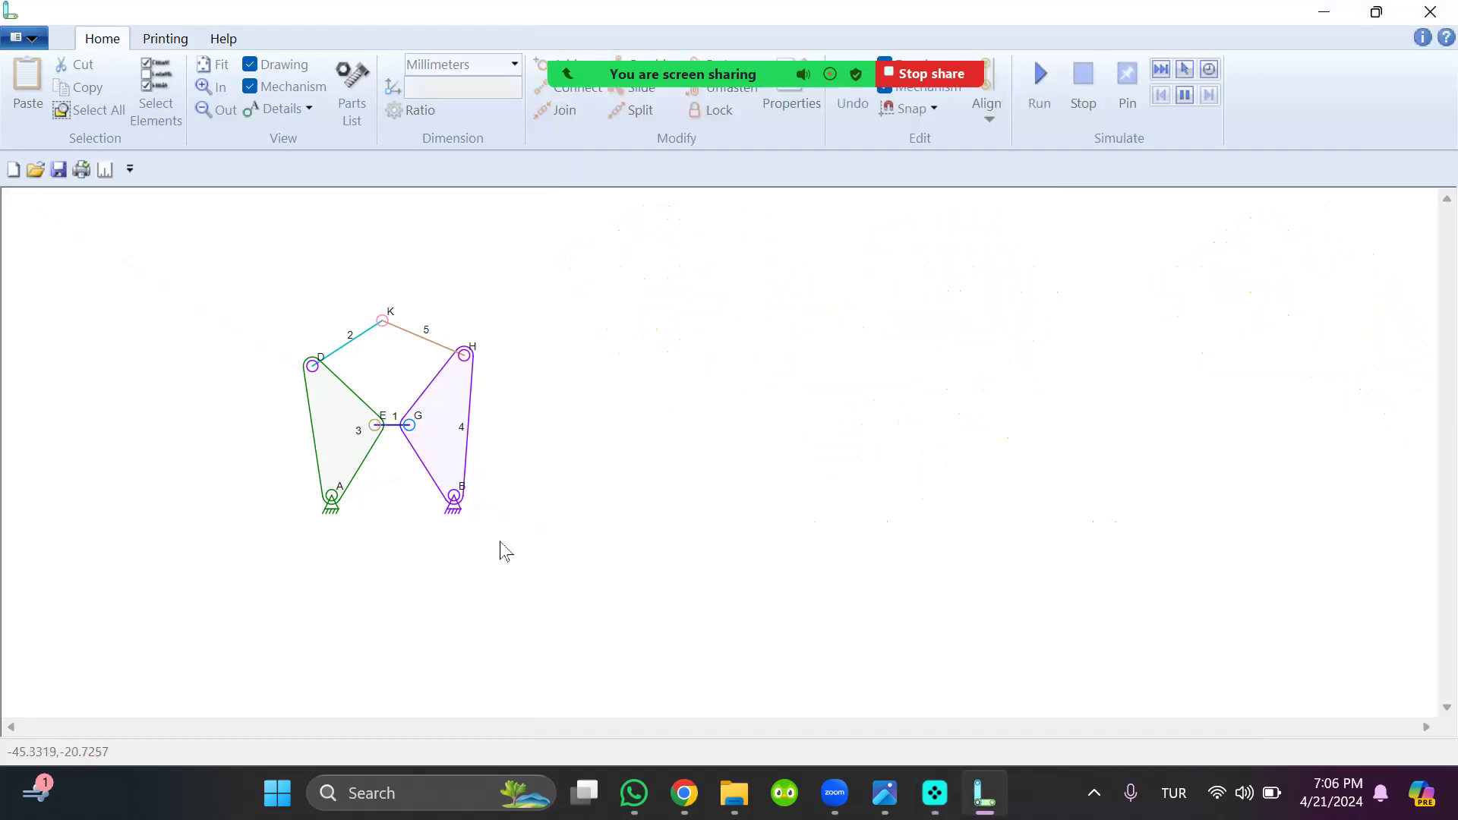
{"action": "double_click", "coordinate": [330, 503]}
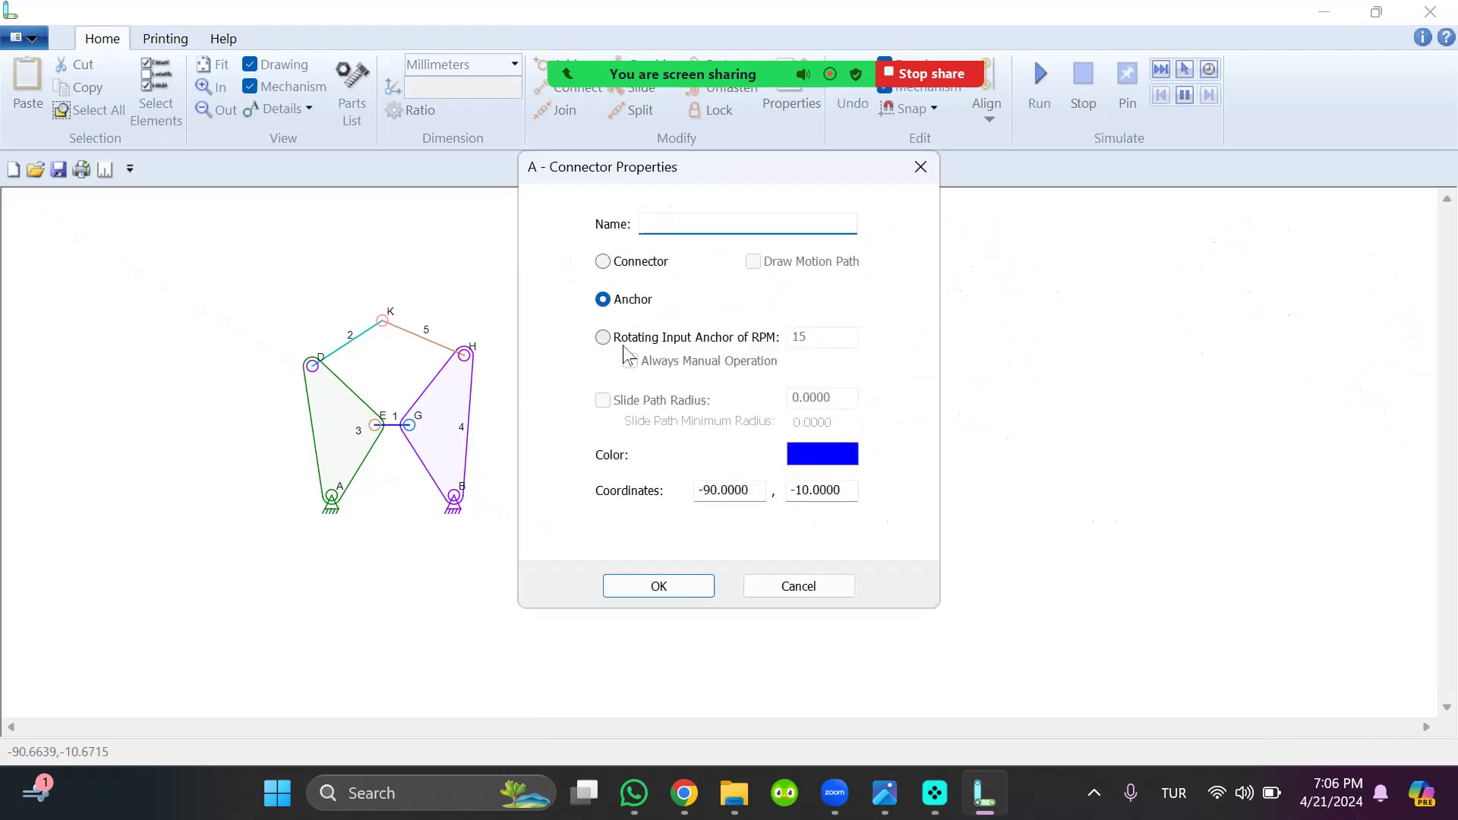
{"action": "left_click", "coordinate": [823, 337]}
{"action": "key", "text": "BackSpace"}
{"action": "key", "text": "BackSpace"}
{"action": "type", "text": "20"}
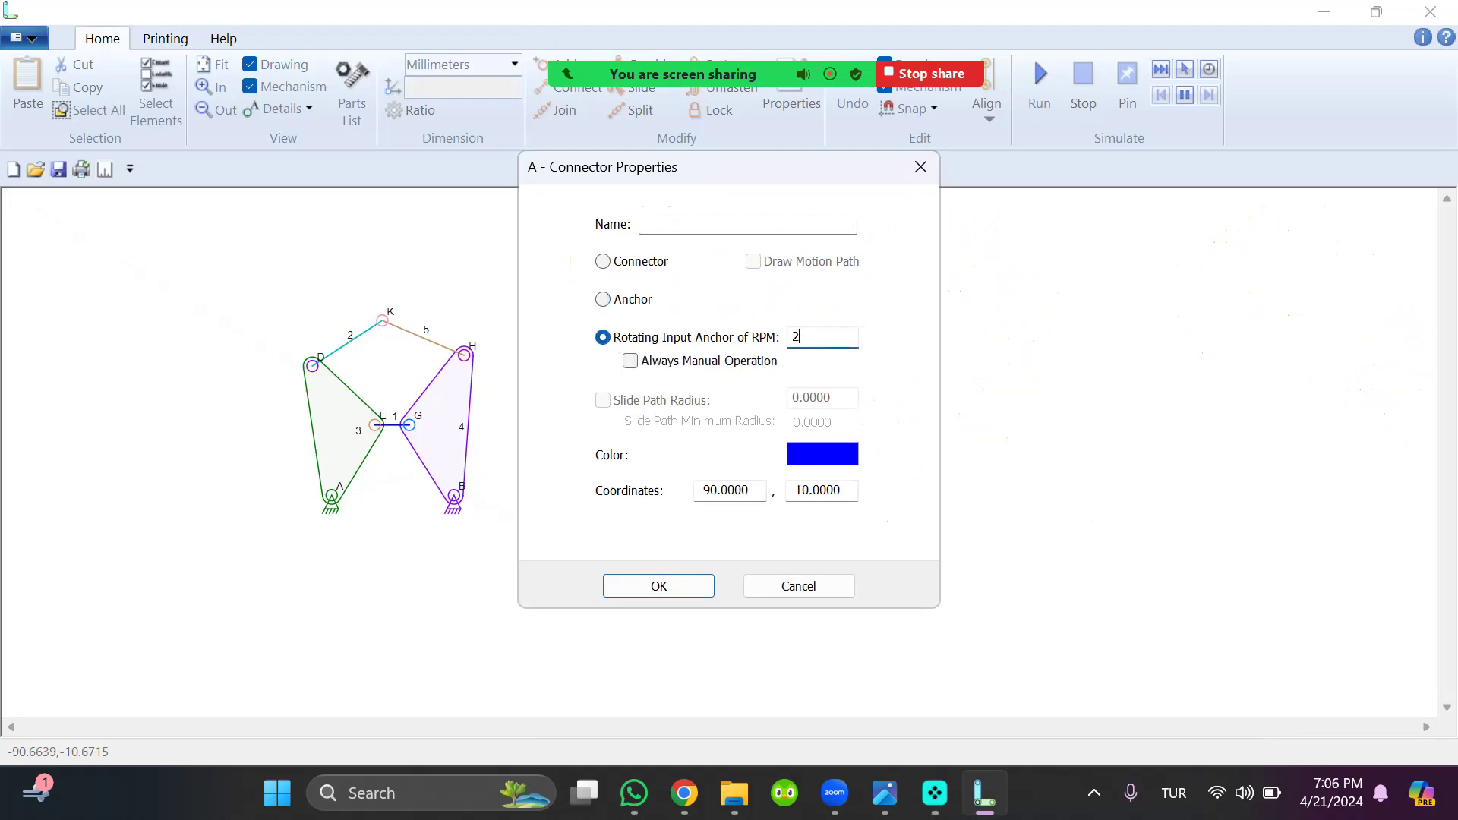
{"action": "left_click", "coordinate": [675, 587]}
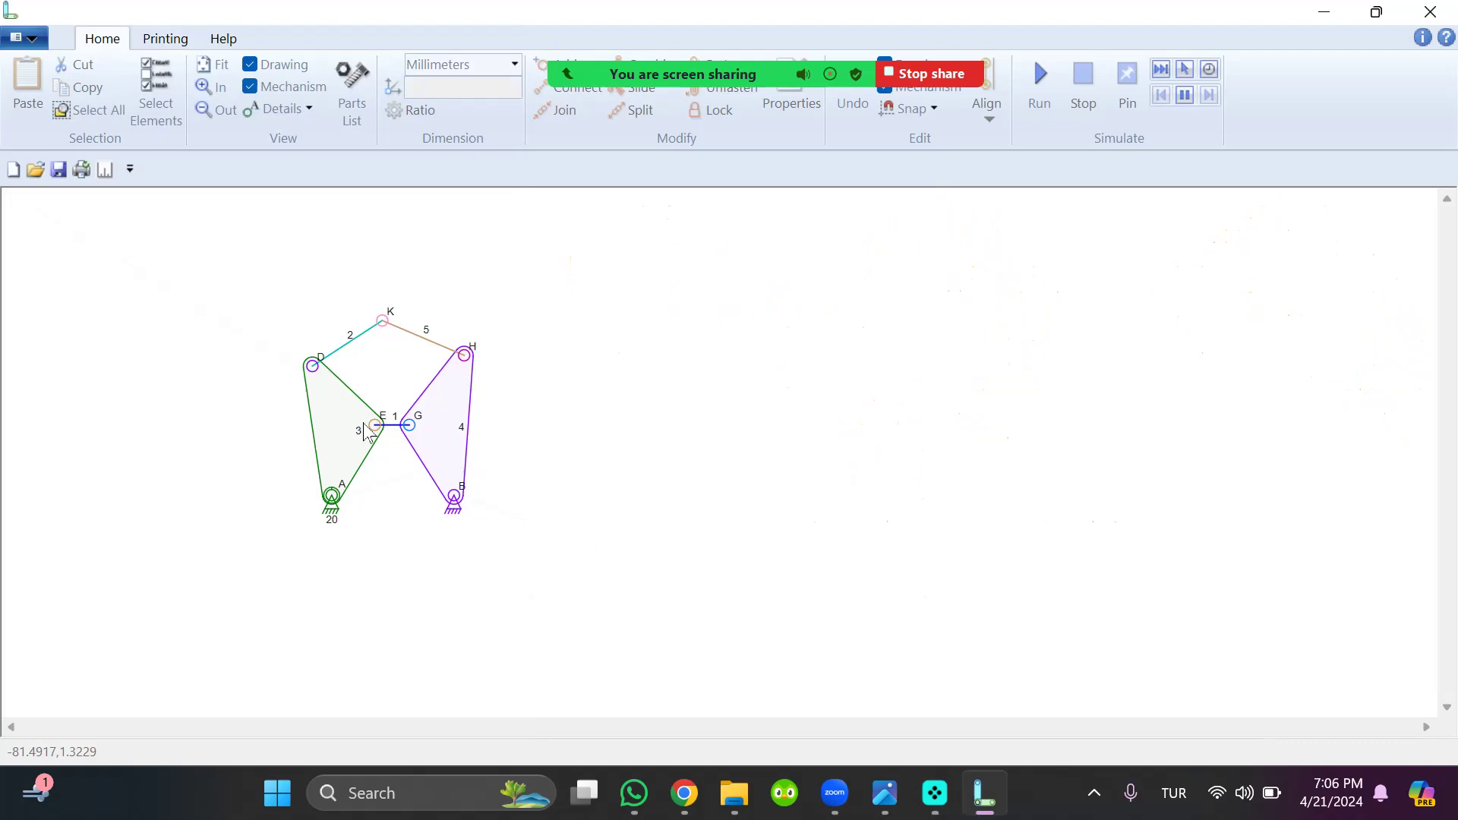
Name the triangular link on anchor A solid-1 and the one on anchor B solid-2
{"action": "double_click", "coordinate": [340, 430]}
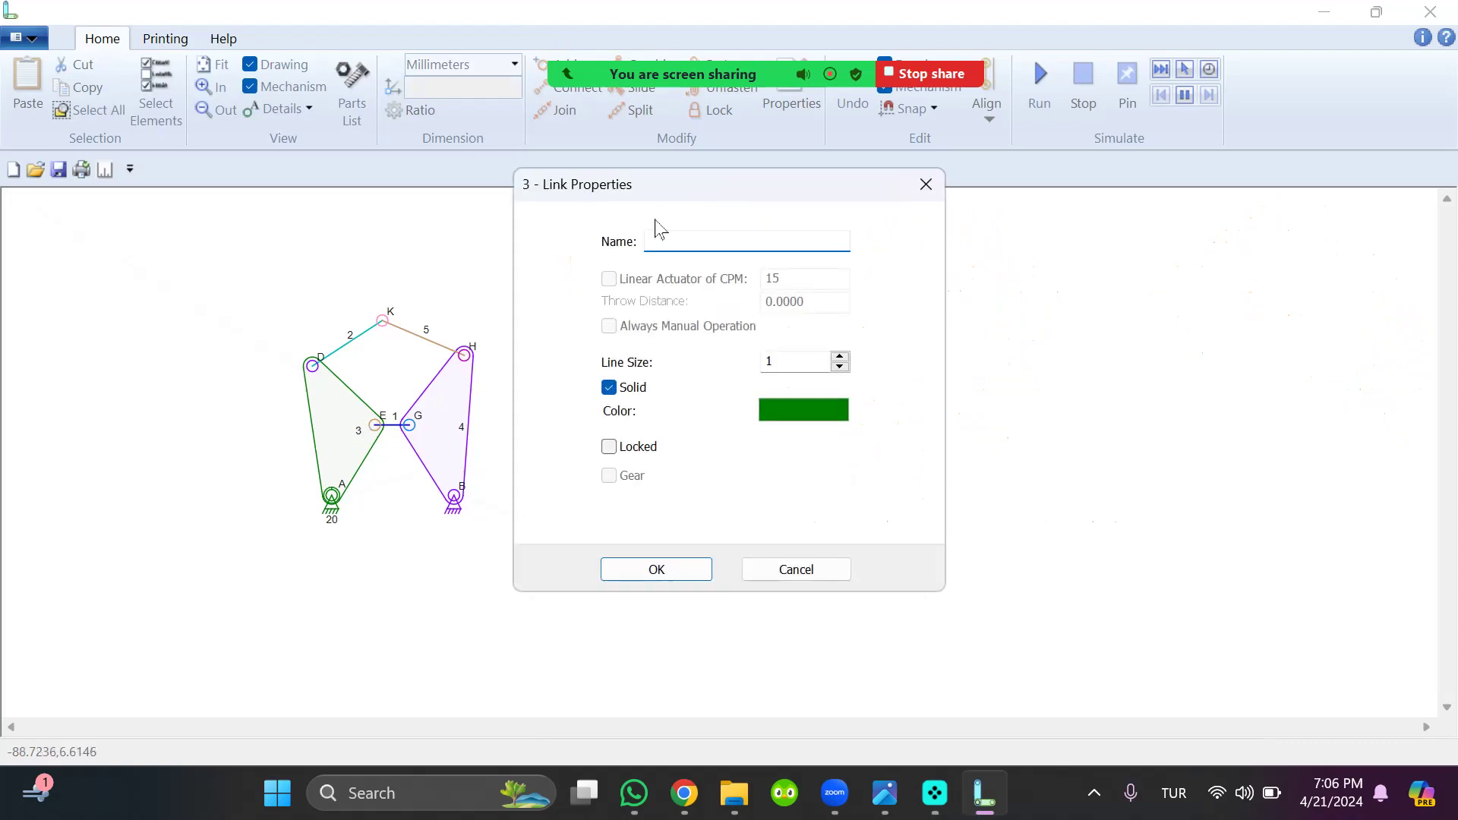
{"action": "type", "text": "solid-1"}
{"action": "key", "text": "Return"}
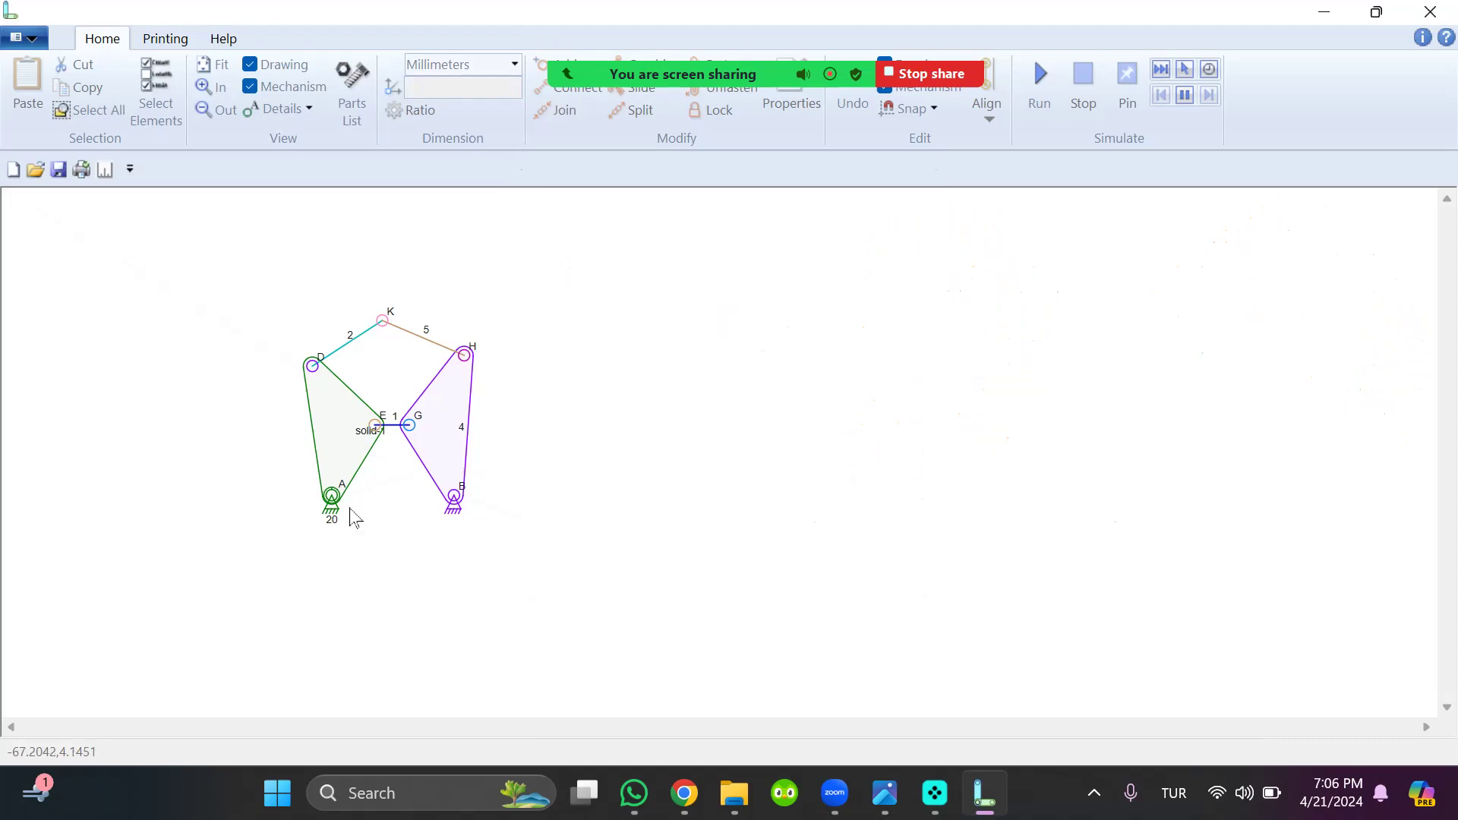
{"action": "double_click", "coordinate": [457, 422]}
{"action": "type", "text": "solid-2"}
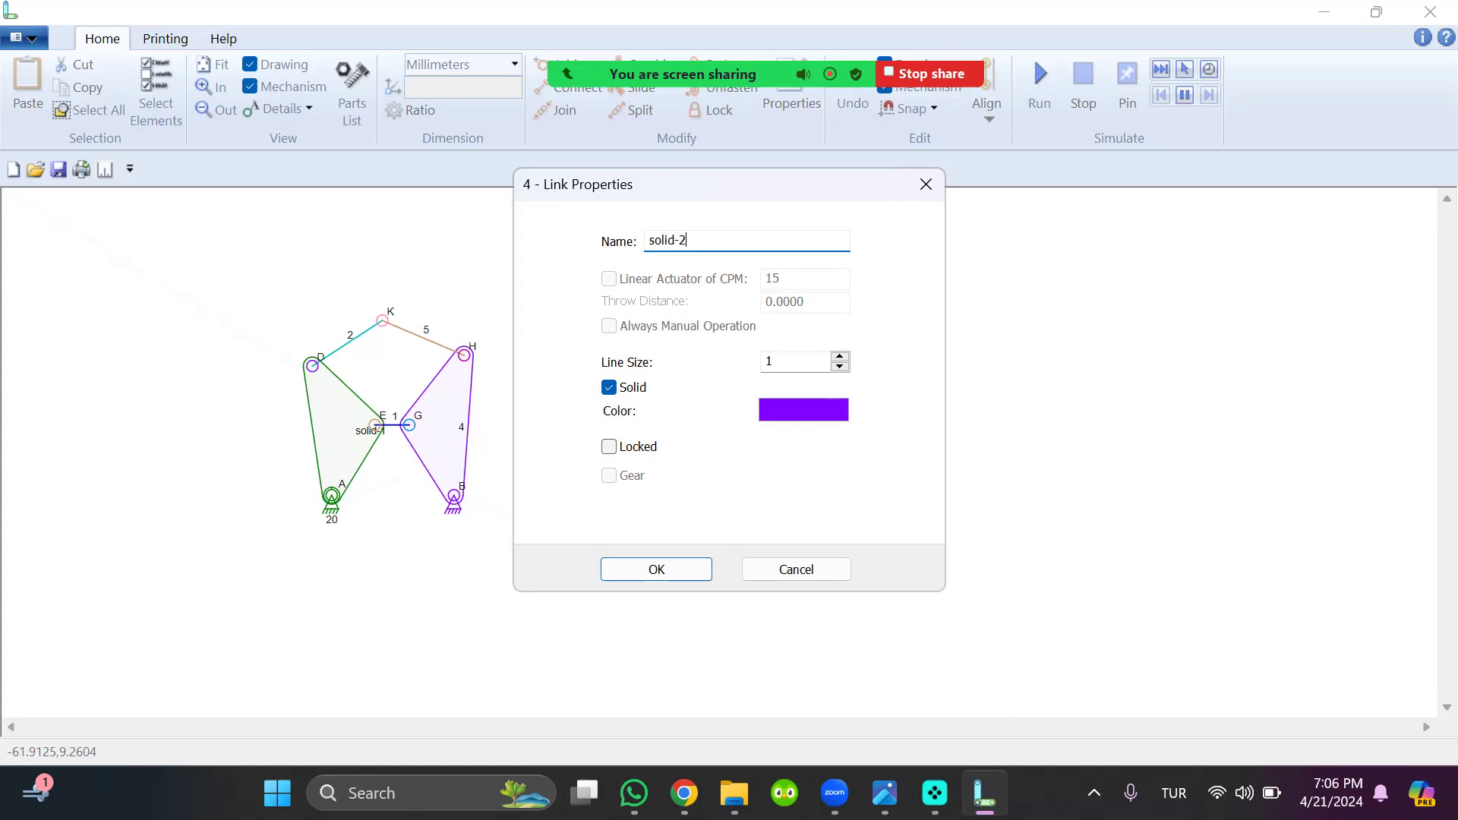
{"action": "key", "text": "Return"}
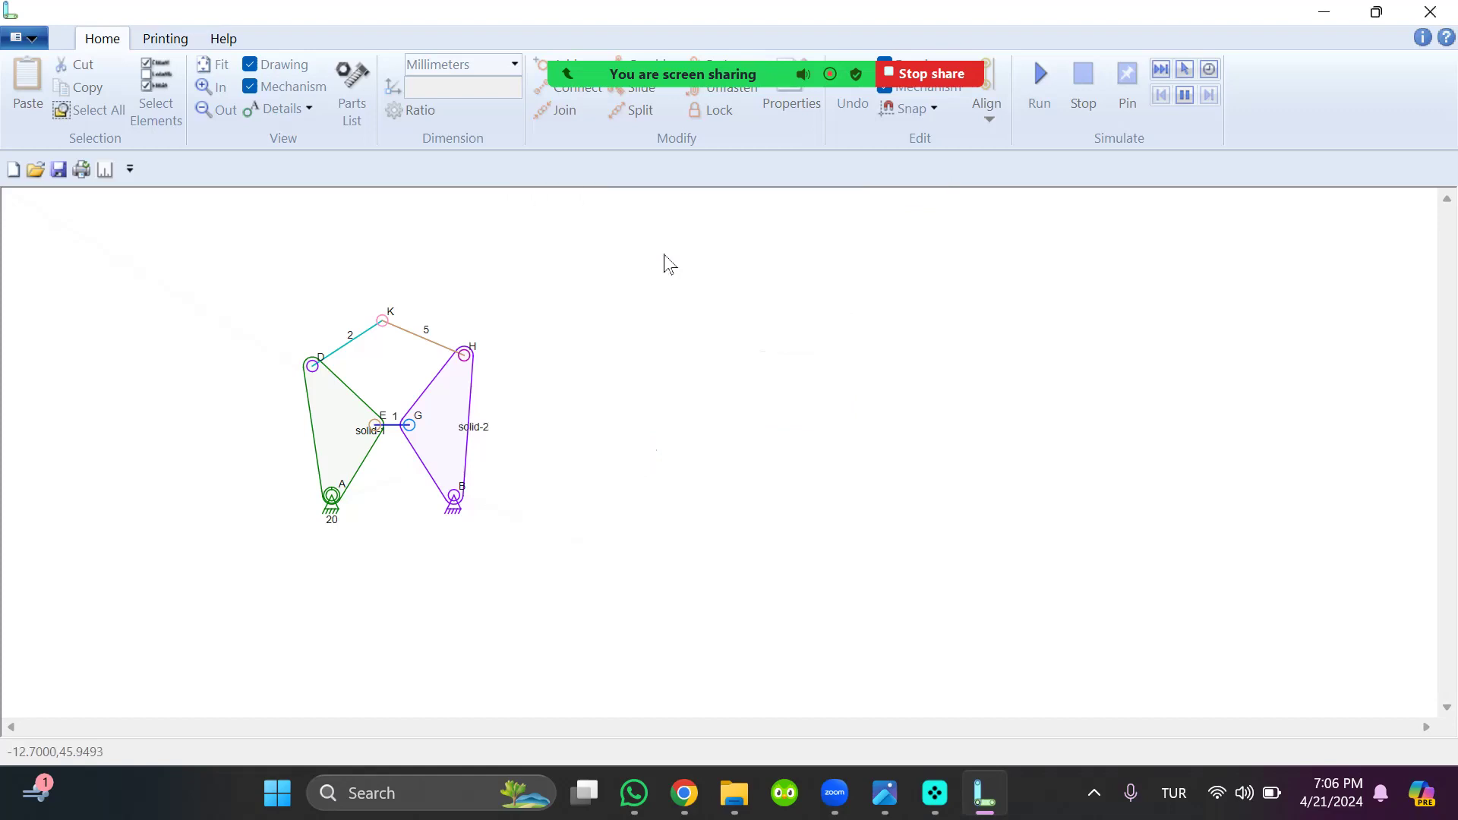
Name the link between connectors D and K "link 2"
{"action": "double_click", "coordinate": [367, 335]}
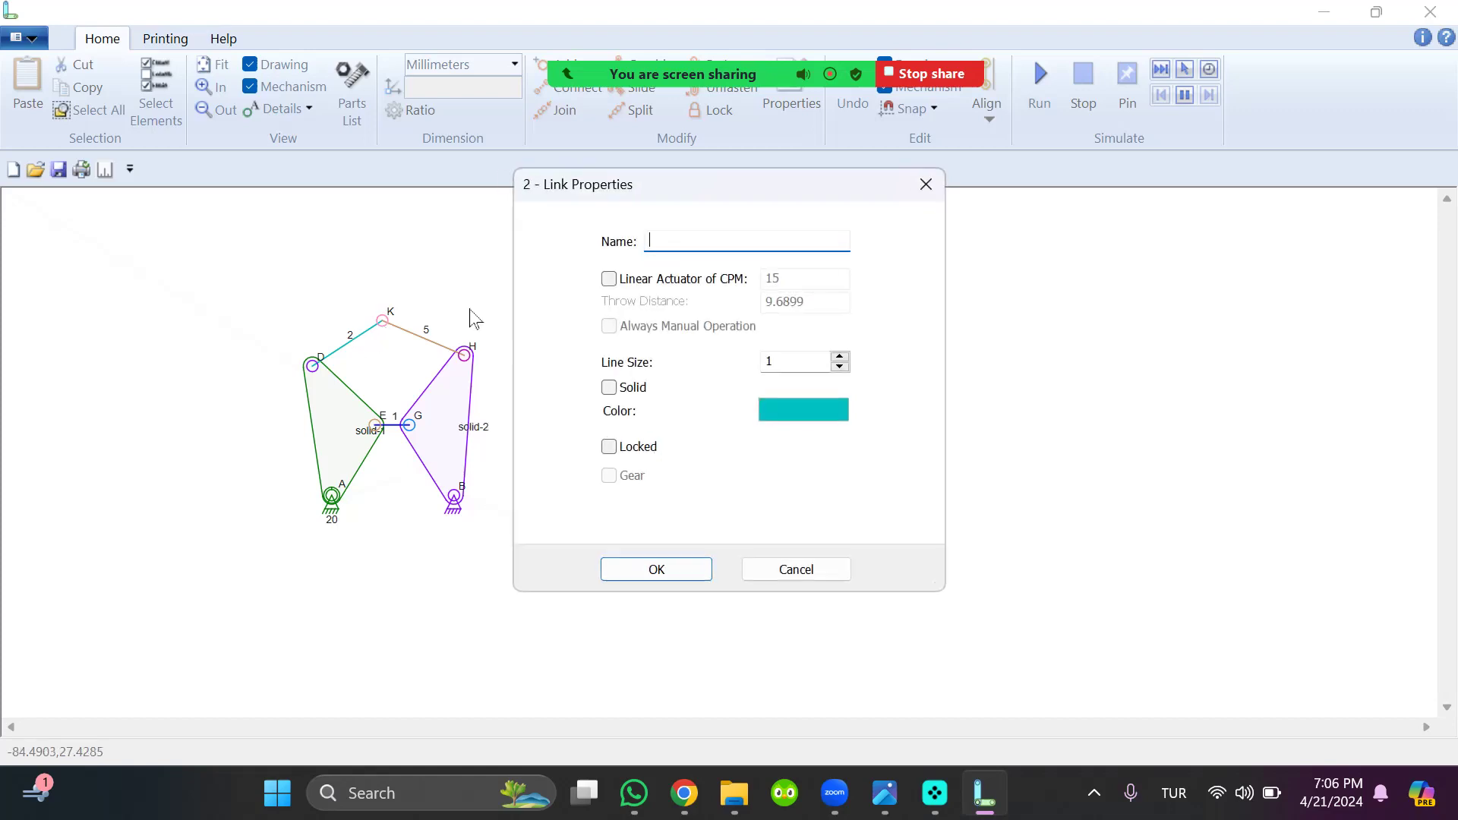
{"action": "type", "text": "link 2"}
{"action": "key", "text": "Return"}
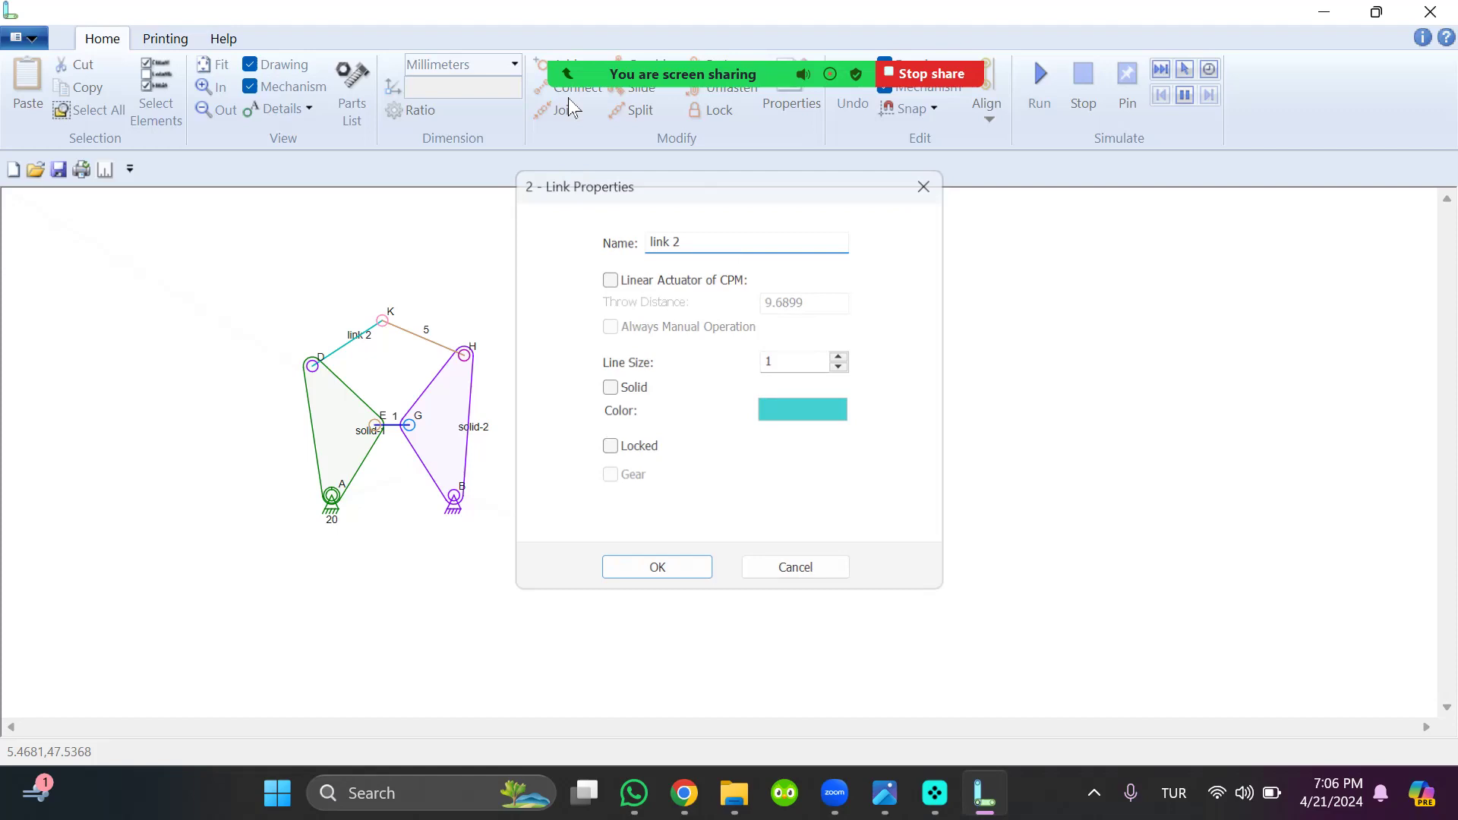
Name the link between connectors K and H "LINK 5"
{"action": "double_click", "coordinate": [410, 335]}
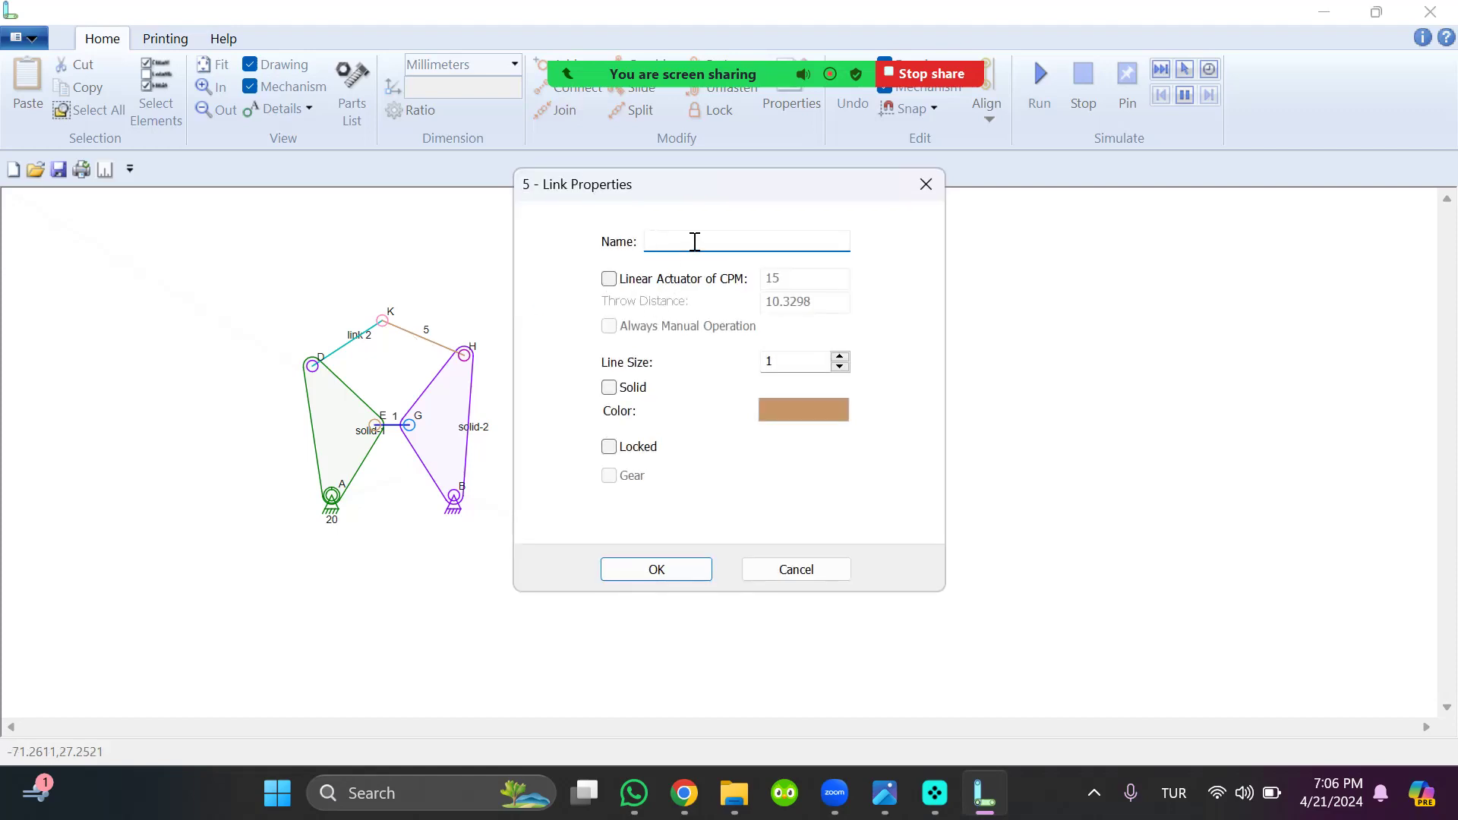
{"action": "key", "text": "Caps_Lock"}
{"action": "type", "text": "LIN"}
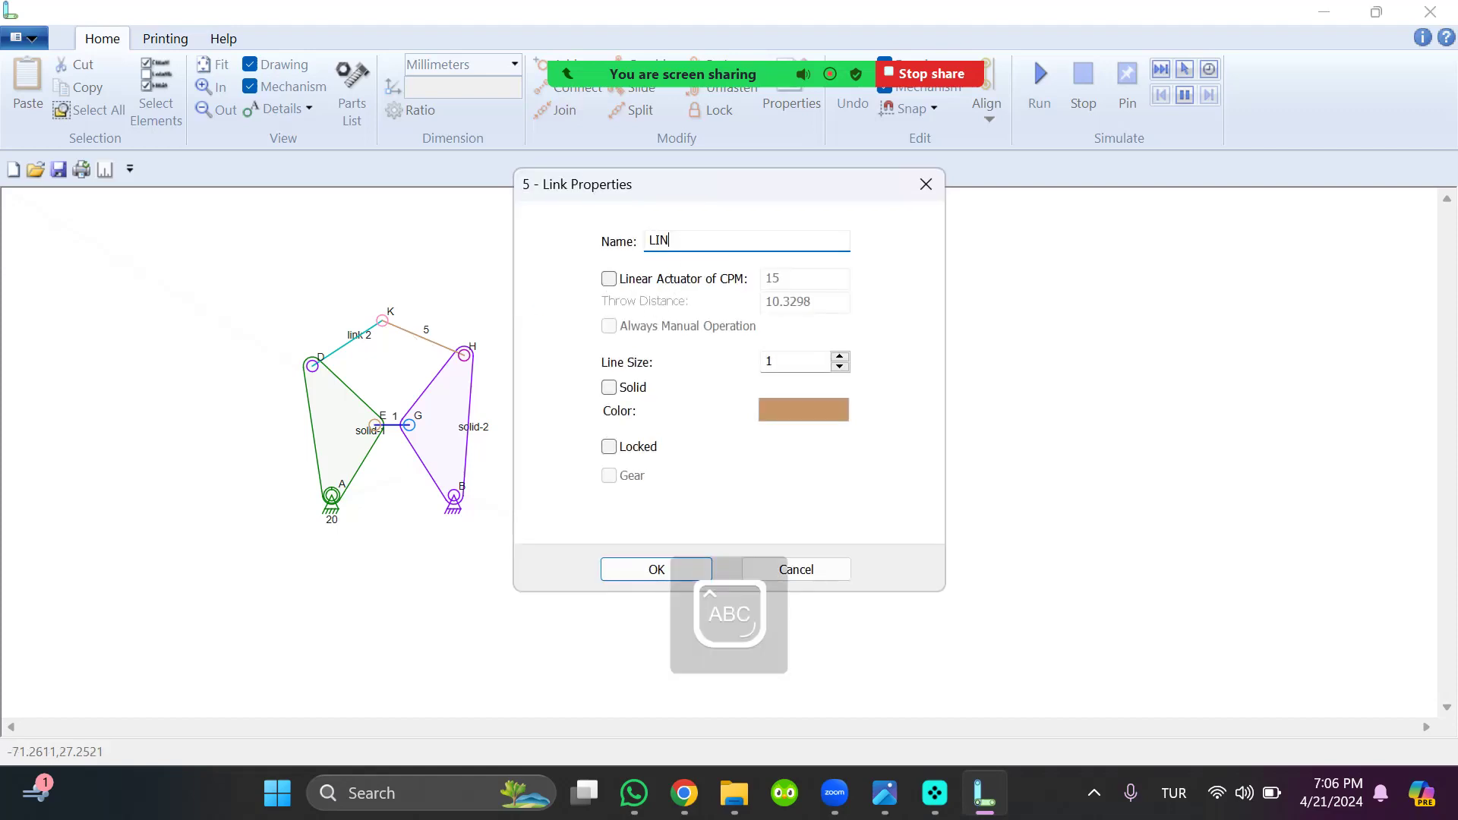
{"action": "type", "text": "K 5"}
{"action": "key", "text": "Return"}
{"action": "key", "text": "Caps_Lock"}
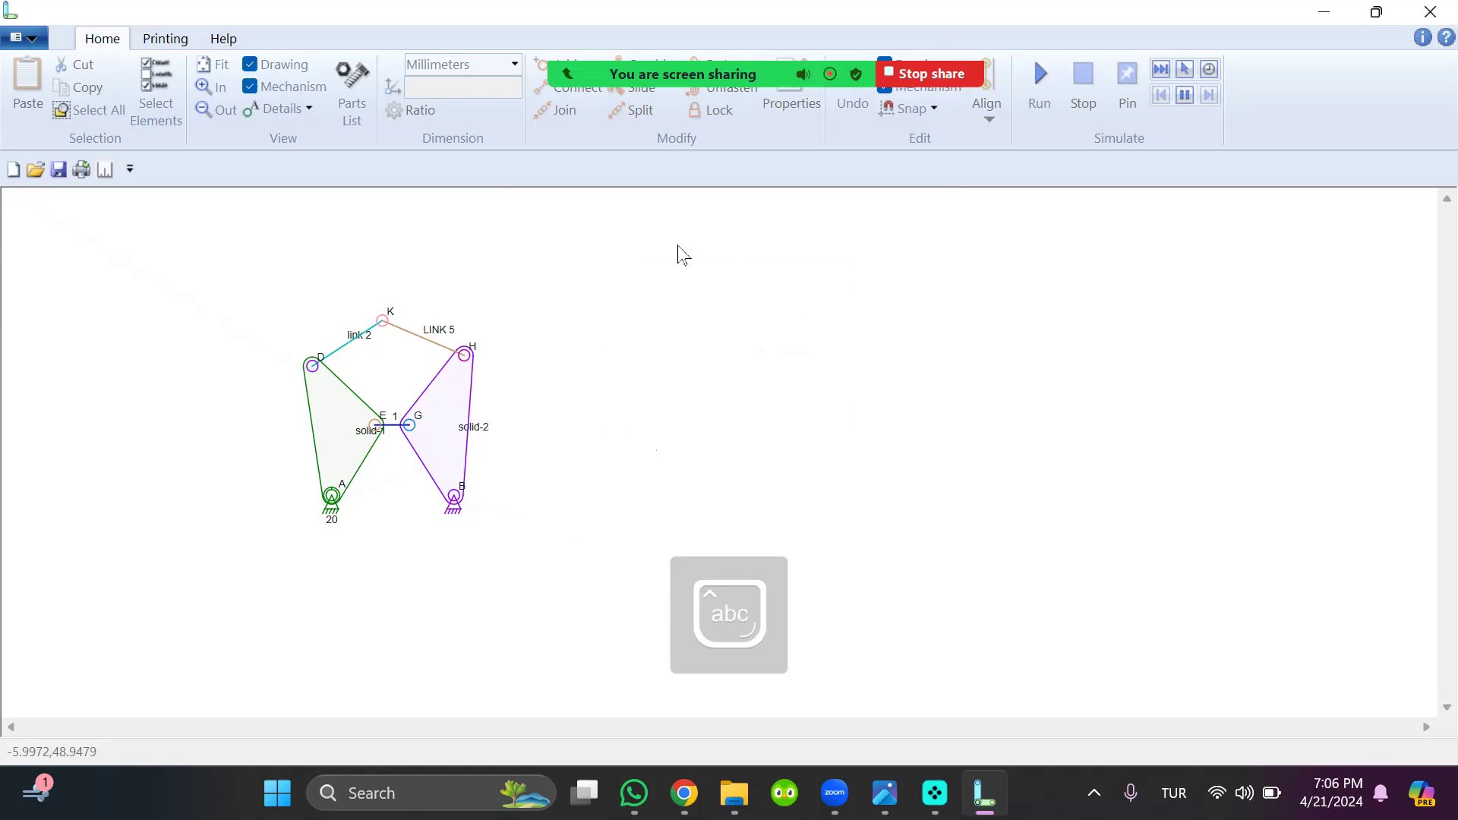
Shift joint G slightly away from joint E to lengthen link 1, keeping both joints level
{"action": "left_click_drag", "start_coordinate": [408, 425], "coordinate": [417, 425]}
{"action": "left_click", "coordinate": [606, 412]}
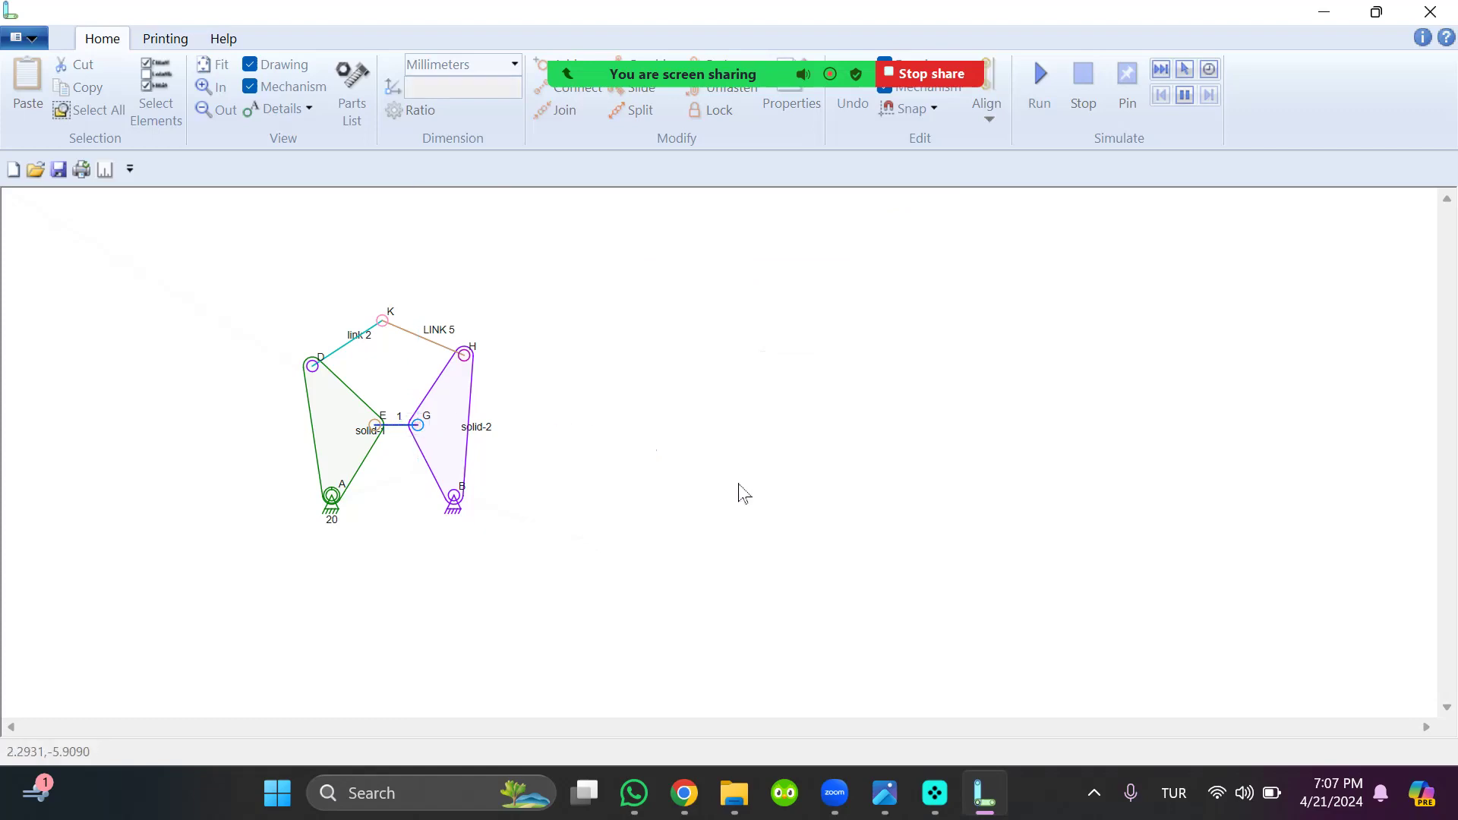